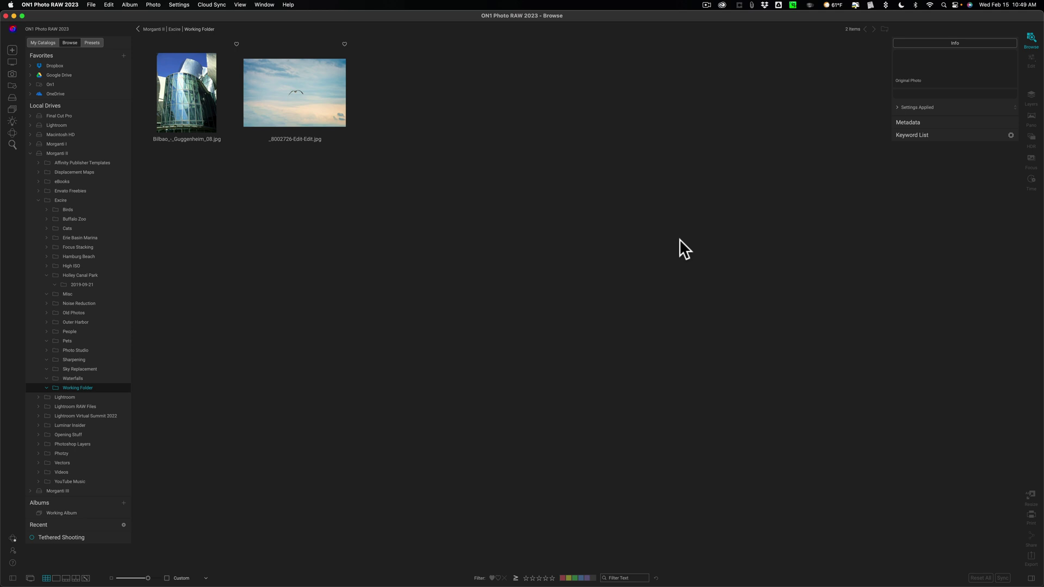
- Open _8002726-Edit-Edit.jpg in Edit and set the first Retouch brush to Copy mode
{"action": "left_click", "coordinate": [322, 112]}
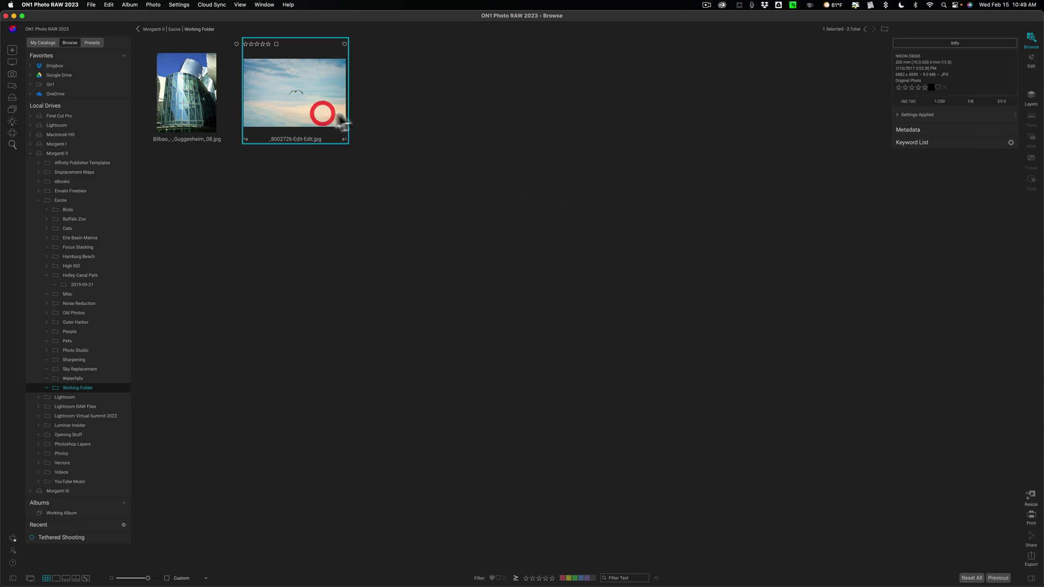
{"action": "left_click", "coordinate": [1030, 61]}
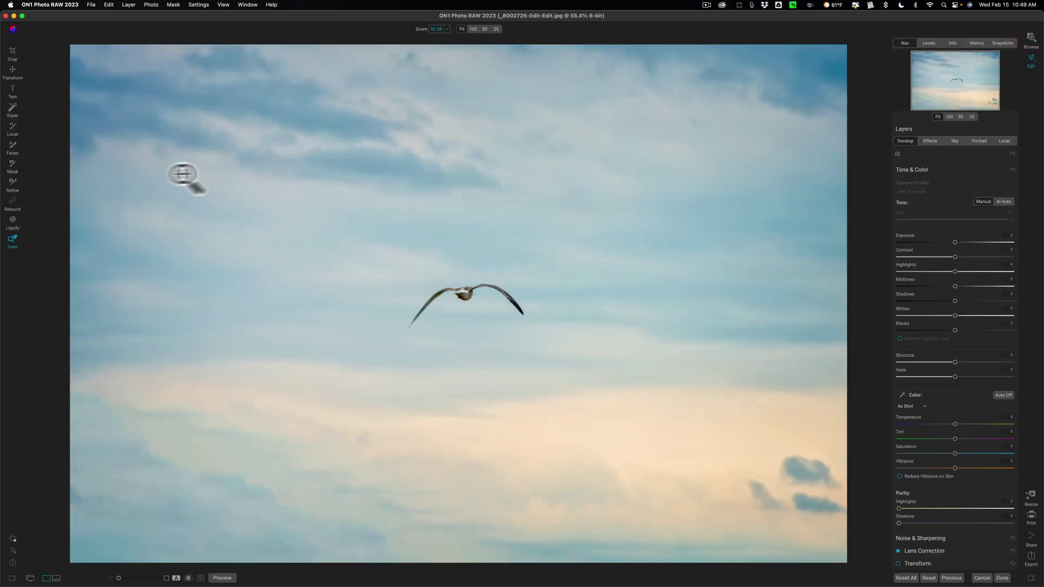
{"action": "left_click", "coordinate": [25, 304]}
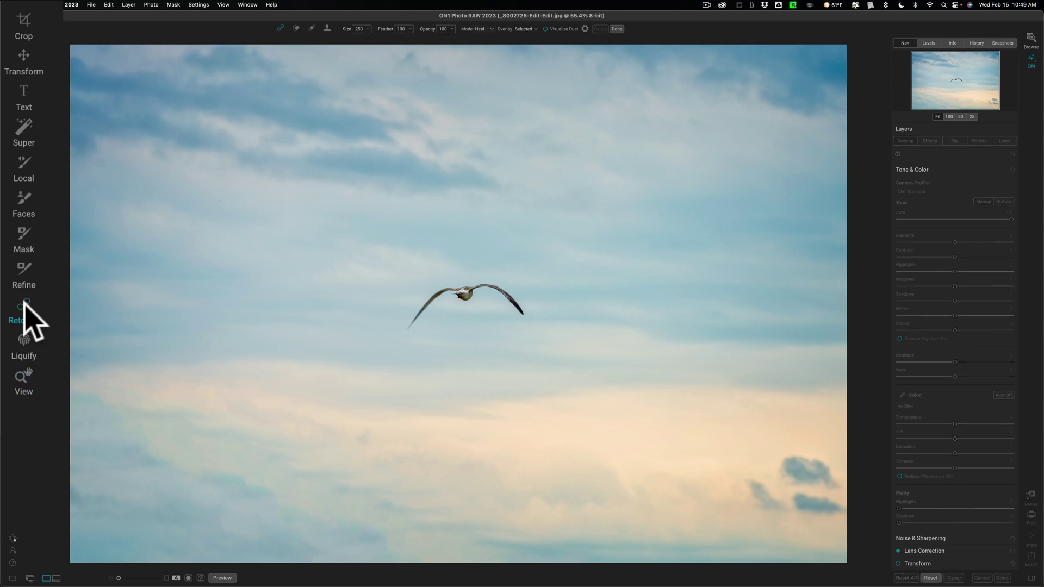
{"action": "left_click", "coordinate": [280, 28]}
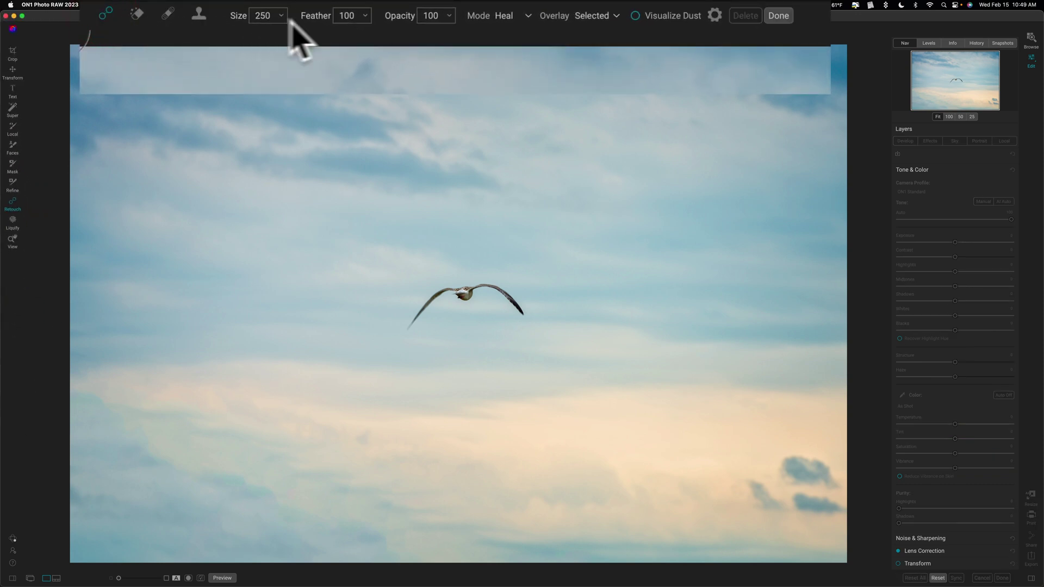
{"action": "left_click", "coordinate": [518, 16]}
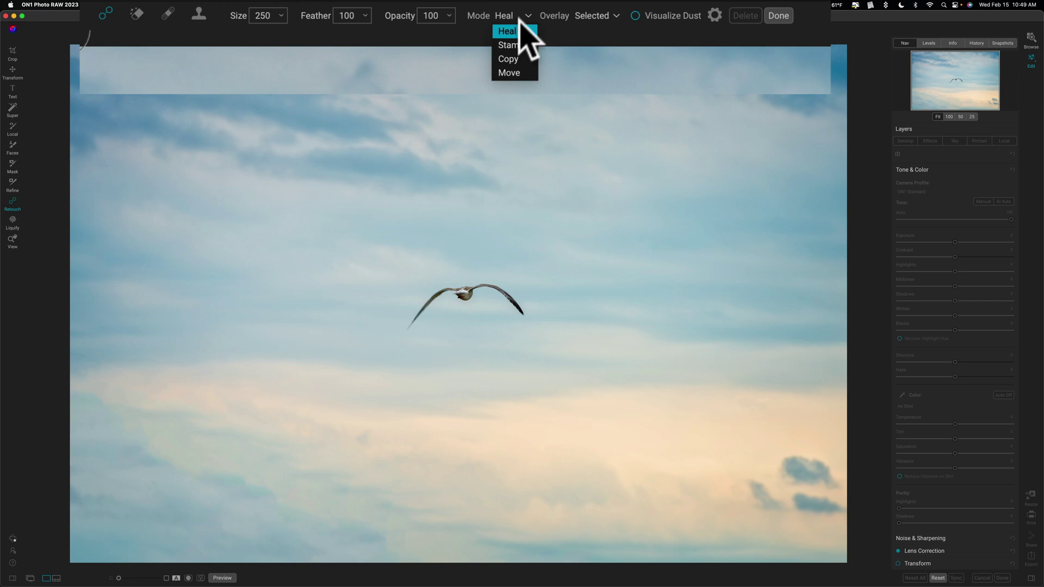
{"action": "left_click", "coordinate": [514, 58]}
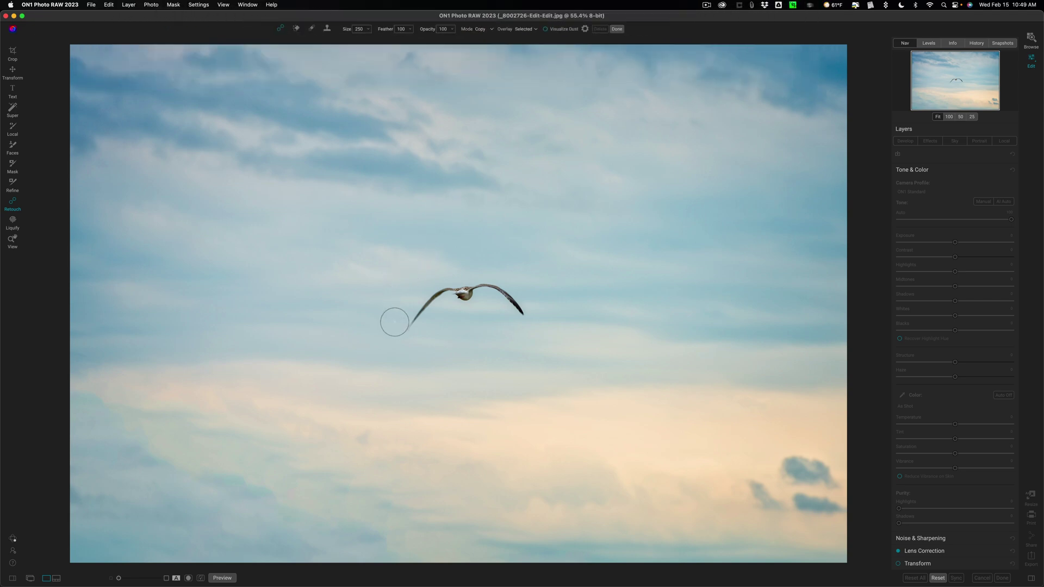
- Enlarge the brush to 400, paint over the seagull and drag the copy just beside it
{"action": "key", "text": "bracketright"}
{"action": "key", "text": "bracketright"}
{"action": "key", "text": "bracketright"}
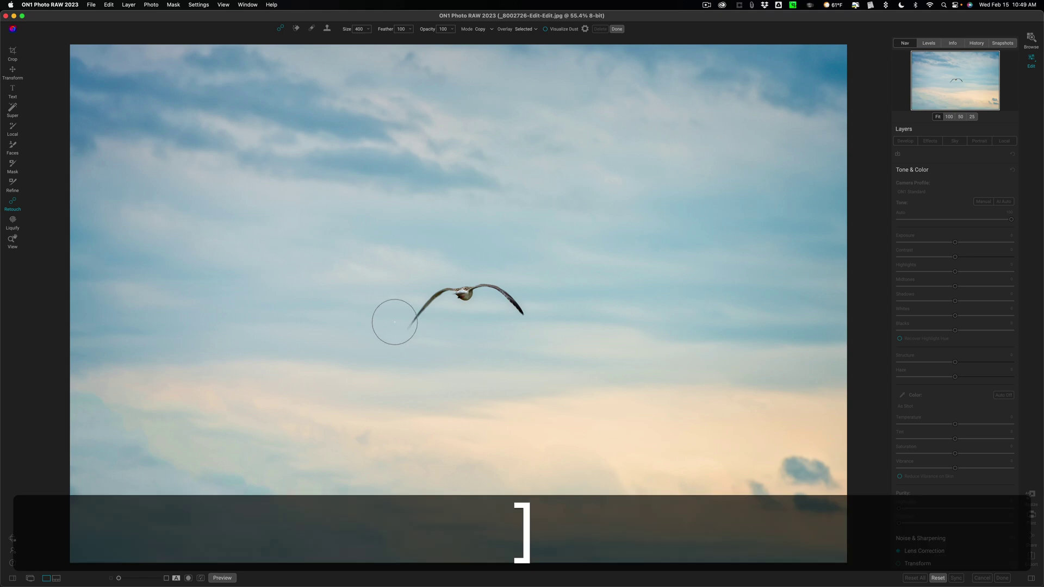
{"action": "left_click", "coordinate": [405, 330]}
{"action": "mouse_move", "coordinate": [405, 330]}
{"action": "left_mouse_down"}
{"action": "mouse_move", "coordinate": [440, 294]}
{"action": "mouse_move", "coordinate": [485, 291]}
{"action": "mouse_move", "coordinate": [437, 292]}
{"action": "mouse_move", "coordinate": [503, 302]}
{"action": "mouse_move", "coordinate": [496, 295]}
{"action": "mouse_move", "coordinate": [524, 310]}
{"action": "mouse_move", "coordinate": [480, 283]}
{"action": "mouse_move", "coordinate": [475, 298]}
{"action": "mouse_move", "coordinate": [448, 307]}
{"action": "mouse_move", "coordinate": [512, 305]}
{"action": "mouse_move", "coordinate": [496, 292]}
{"action": "mouse_move", "coordinate": [516, 298]}
{"action": "mouse_move", "coordinate": [412, 303]}
{"action": "left_mouse_up"}
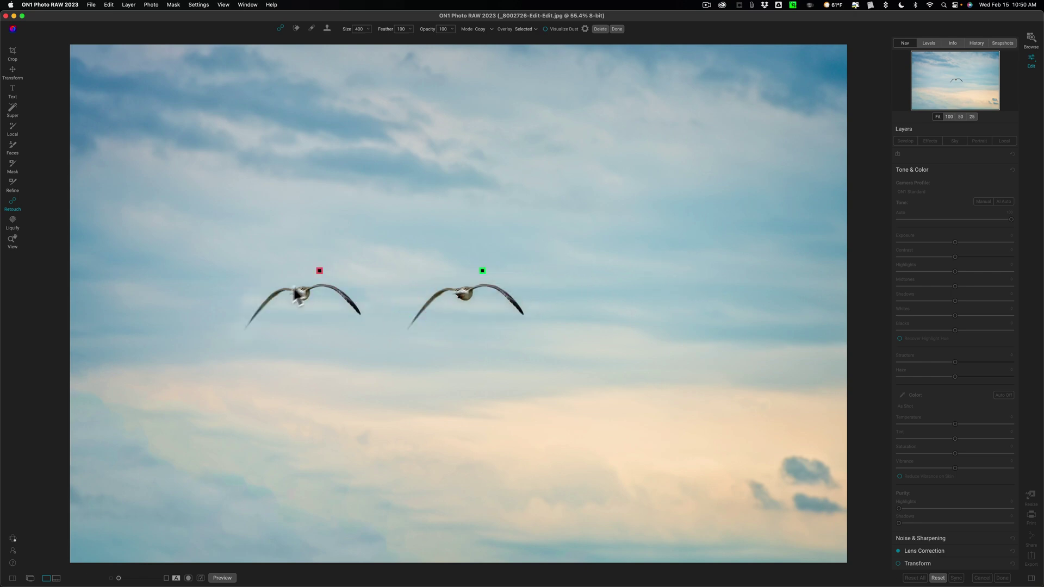
{"action": "left_click_drag", "start_coordinate": [303, 289], "coordinate": [328, 285]}
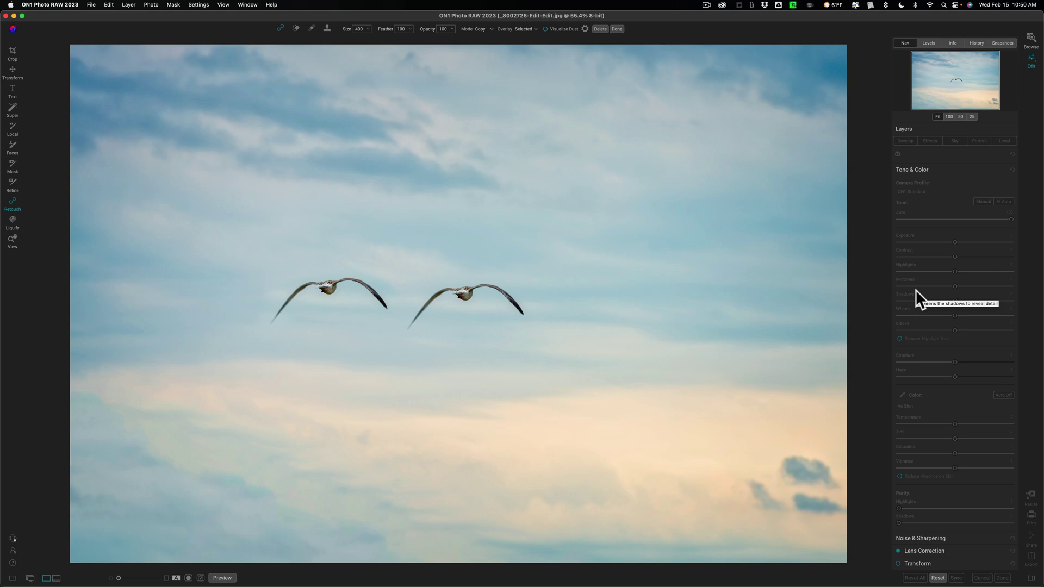
- Show the transform box on the copied gull and try the horizontal and vertical flips
{"action": "key", "text": "alt"}
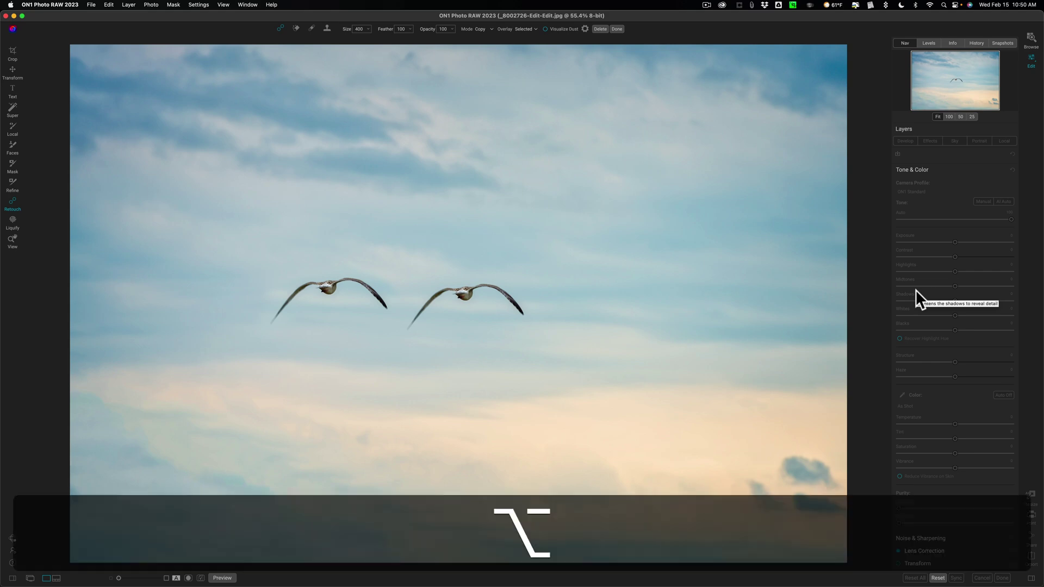
{"action": "left_click", "coordinate": [340, 292], "text": "alt"}
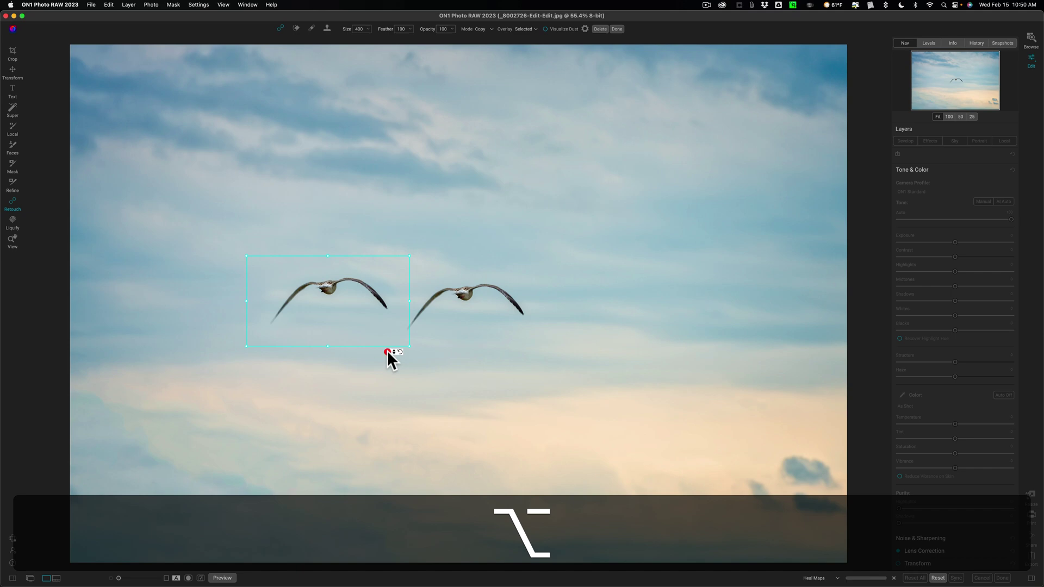
{"action": "left_click", "coordinate": [387, 350], "text": "alt"}
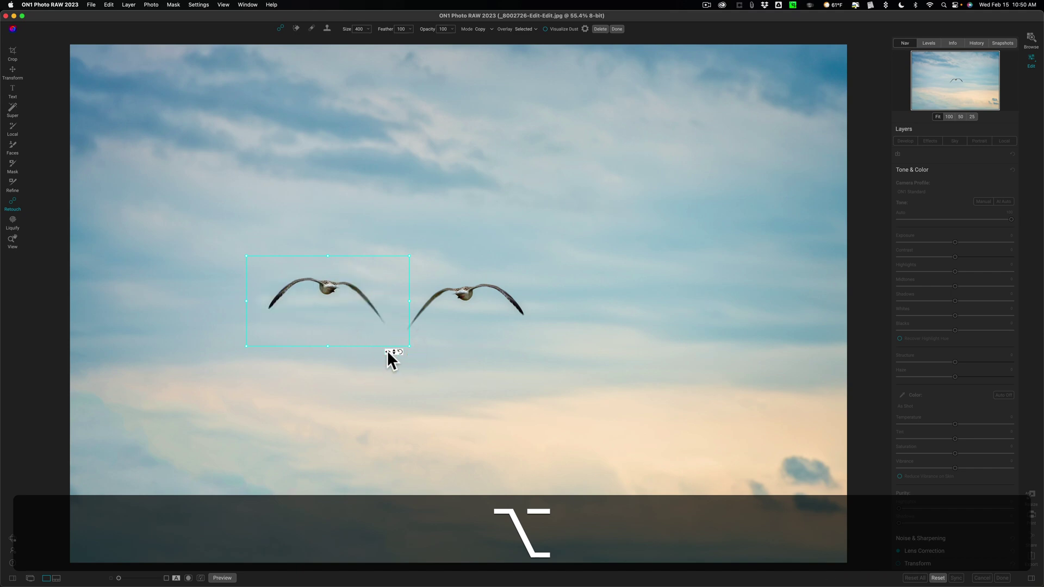
{"action": "left_click", "coordinate": [387, 350], "text": "alt"}
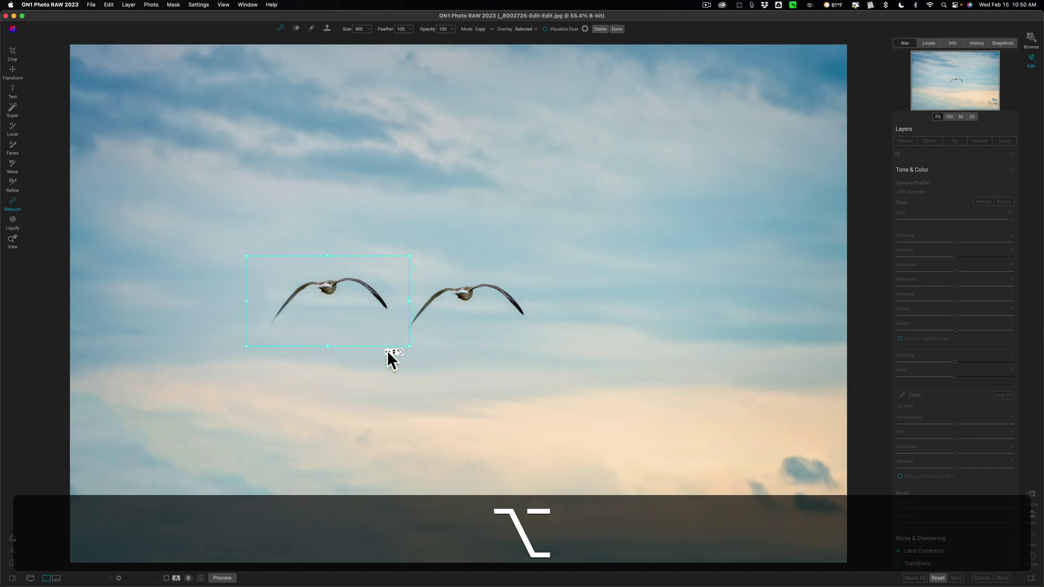
{"action": "left_click", "coordinate": [393, 350], "text": "alt"}
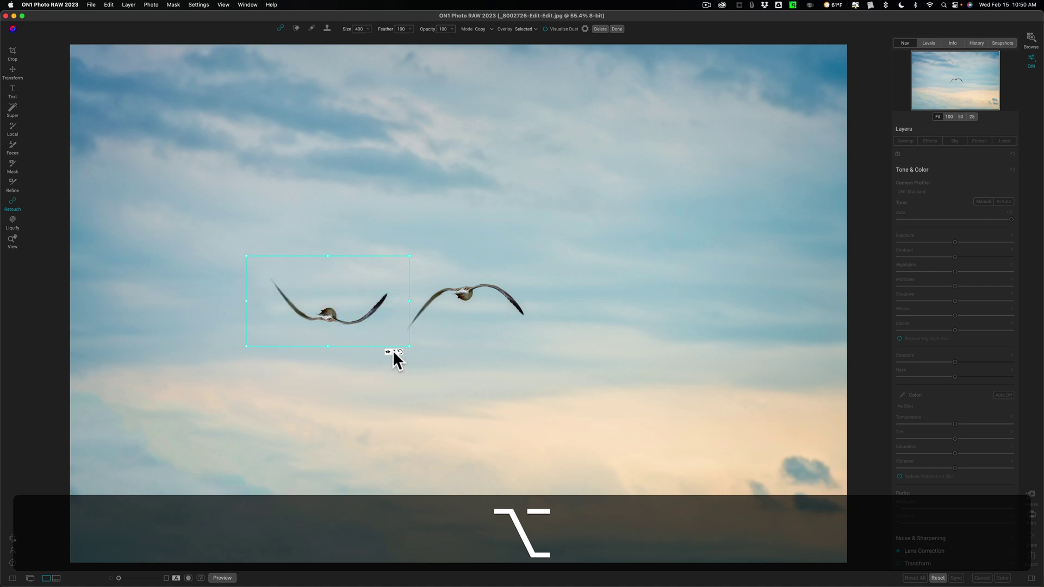
{"action": "left_click", "coordinate": [392, 350], "text": "alt"}
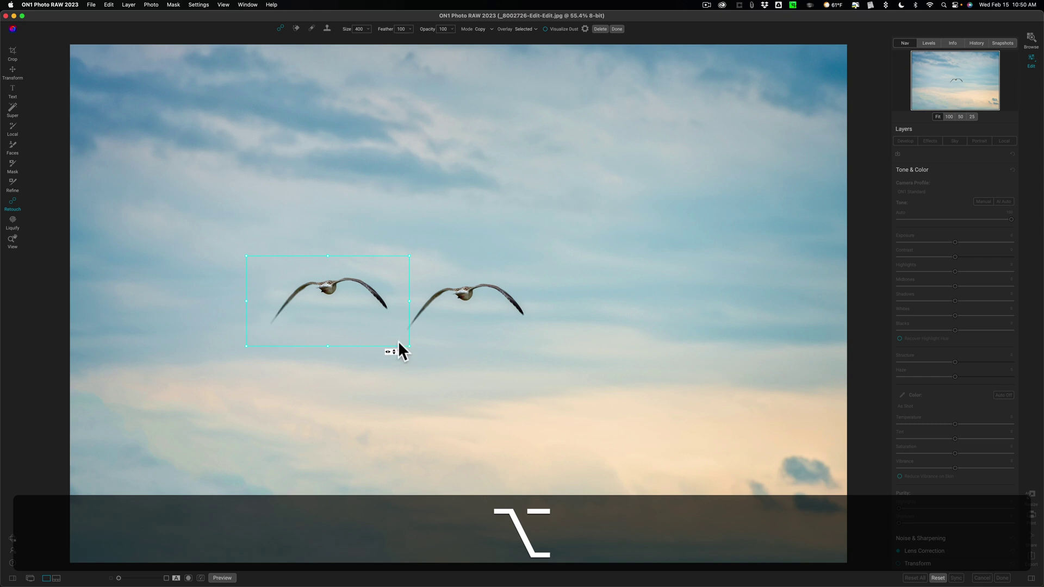
- Scale the copied gull down proportionally and move it up and right, nearer the original
{"action": "left_click", "coordinate": [409, 256], "text": "alt"}
{"action": "mouse_move", "coordinate": [409, 256]}
{"action": "left_mouse_down"}
{"action": "mouse_move", "coordinate": [380, 268]}
{"action": "mouse_move", "coordinate": [383, 305]}
{"action": "mouse_move", "coordinate": [341, 276]}
{"action": "mouse_move", "coordinate": [376, 259]}
{"action": "left_mouse_up"}
{"action": "key", "text": "super+z"}
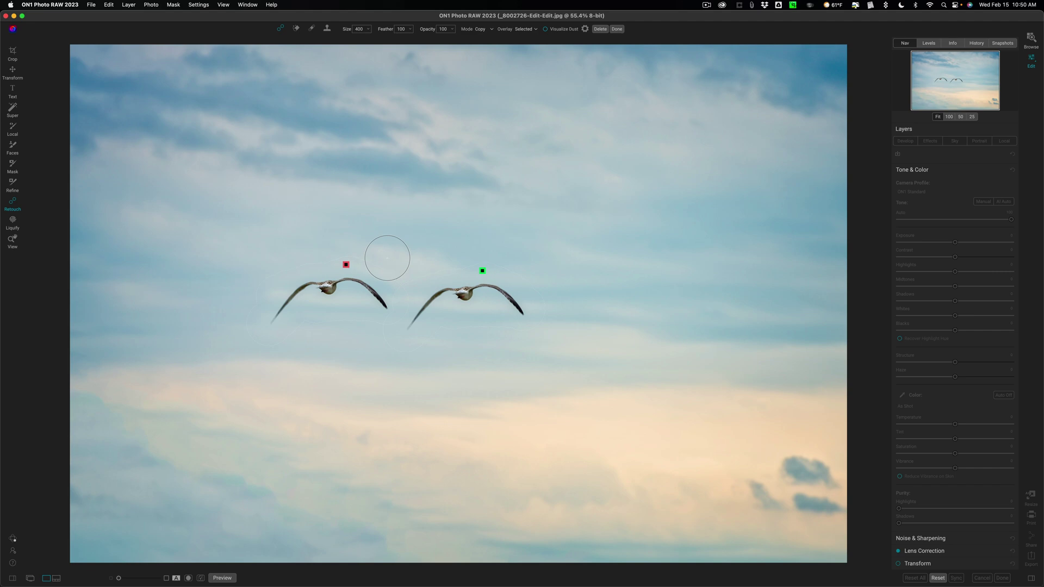
{"action": "left_click", "coordinate": [369, 271], "text": "alt"}
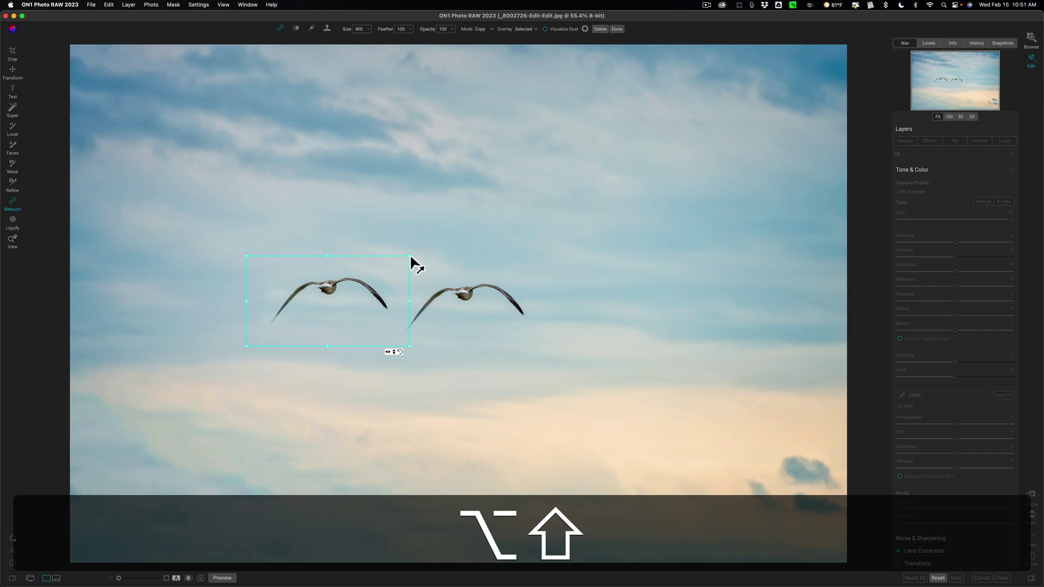
{"action": "left_click_drag", "start_coordinate": [410, 255], "coordinate": [375, 272]}
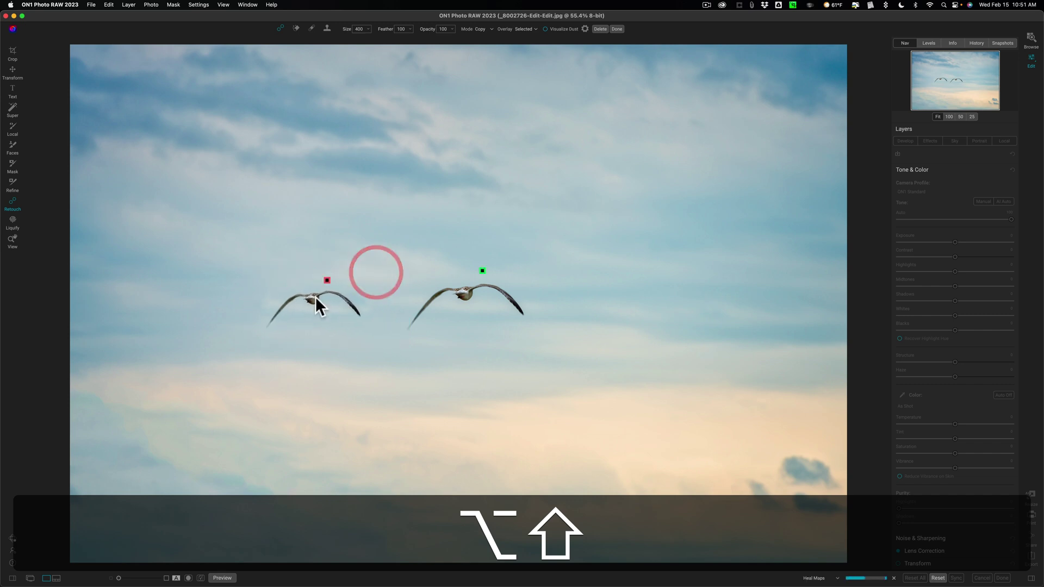
{"action": "left_click_drag", "start_coordinate": [315, 295], "coordinate": [330, 288]}
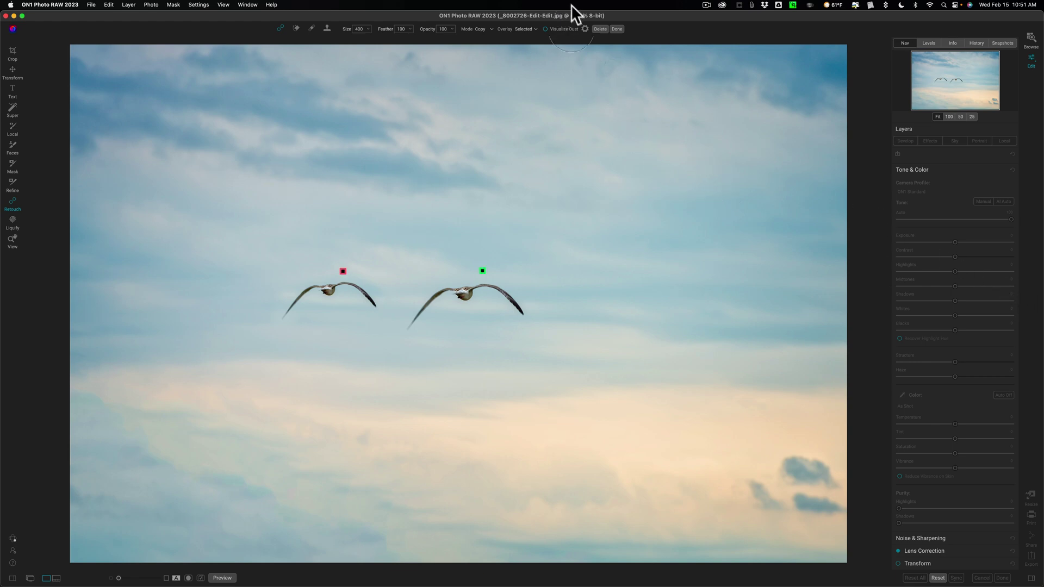
- Delete the copied gull and stray stroke, and switch the retouch mode to Move
{"action": "left_click", "coordinate": [600, 28]}
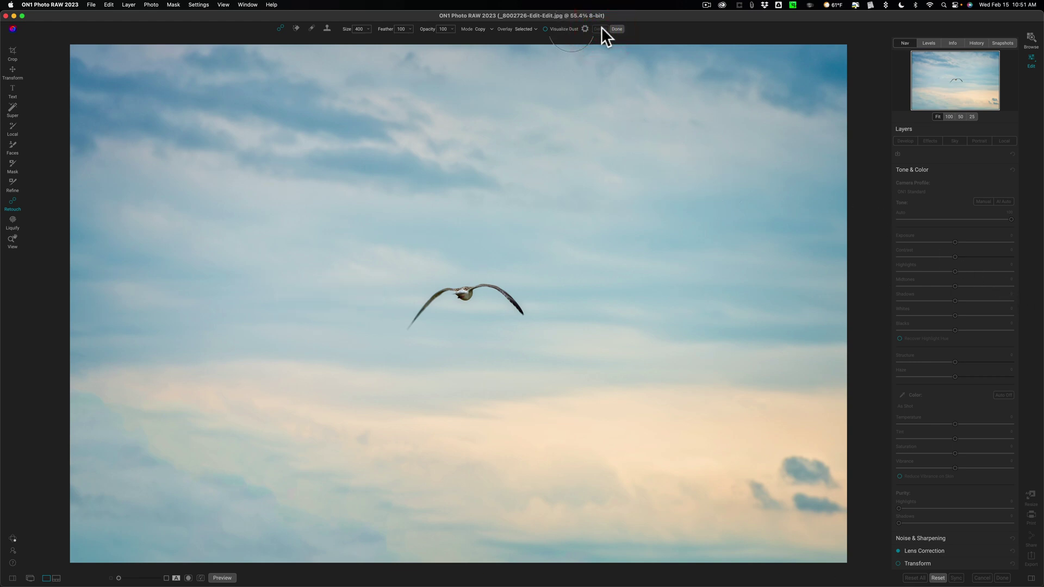
{"action": "left_click", "coordinate": [483, 29]}
{"action": "left_click", "coordinate": [467, 53]}
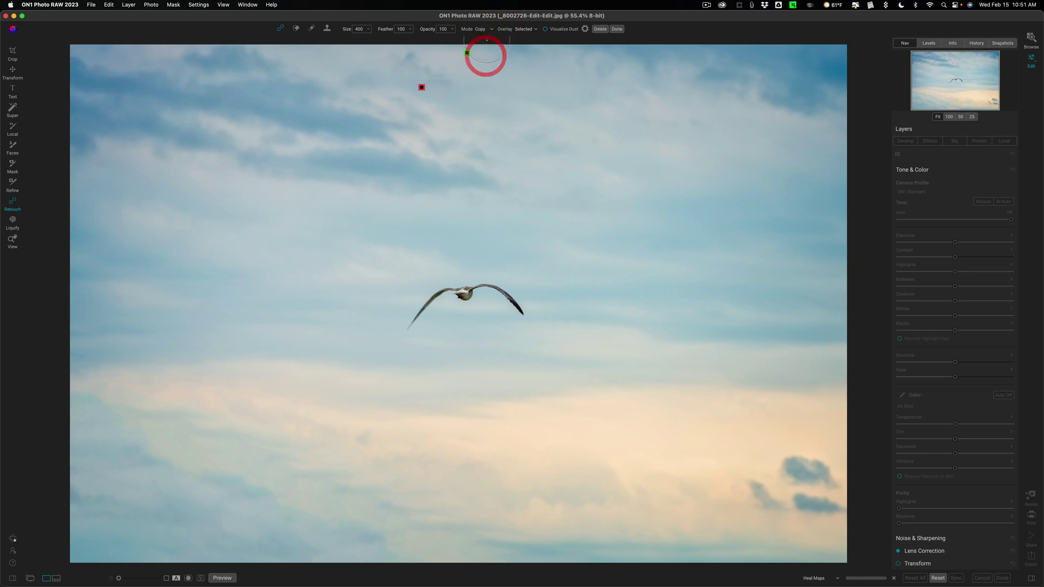
{"action": "left_click", "coordinate": [485, 29]}
{"action": "left_click", "coordinate": [598, 29]}
{"action": "left_click", "coordinate": [480, 29]}
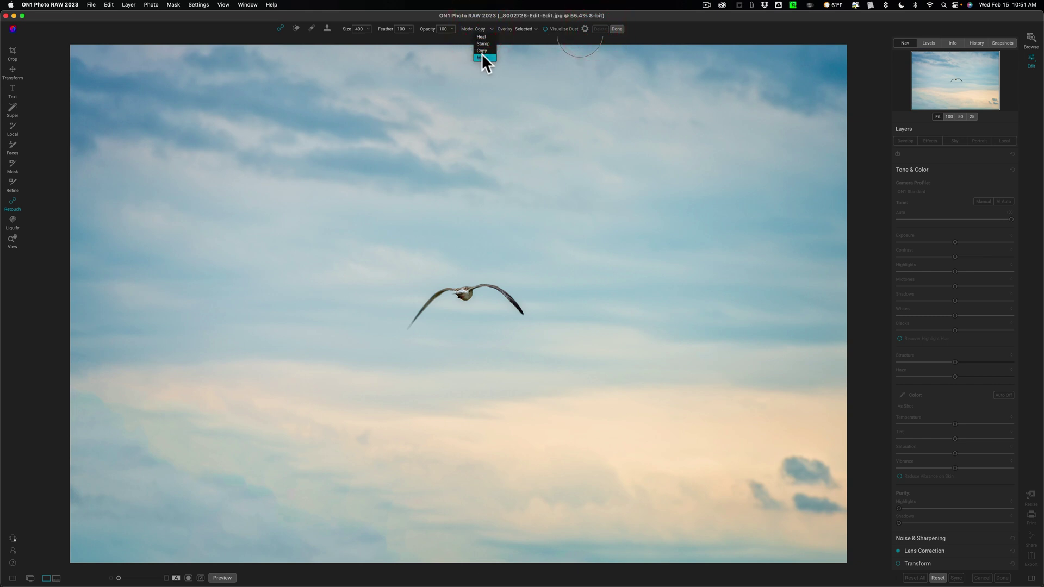
{"action": "left_click", "coordinate": [482, 56]}
- Move the seagull left of centre, adjust it with the transform box, and commit the placement
{"action": "mouse_move", "coordinate": [407, 333]}
{"action": "left_mouse_down"}
{"action": "mouse_move", "coordinate": [441, 285]}
{"action": "mouse_move", "coordinate": [428, 306]}
{"action": "mouse_move", "coordinate": [472, 289]}
{"action": "mouse_move", "coordinate": [452, 297]}
{"action": "mouse_move", "coordinate": [486, 296]}
{"action": "mouse_move", "coordinate": [479, 285]}
{"action": "mouse_move", "coordinate": [512, 295]}
{"action": "mouse_move", "coordinate": [518, 313]}
{"action": "mouse_move", "coordinate": [514, 298]}
{"action": "mouse_move", "coordinate": [444, 294]}
{"action": "mouse_move", "coordinate": [452, 289]}
{"action": "mouse_move", "coordinate": [430, 314]}
{"action": "left_mouse_up"}
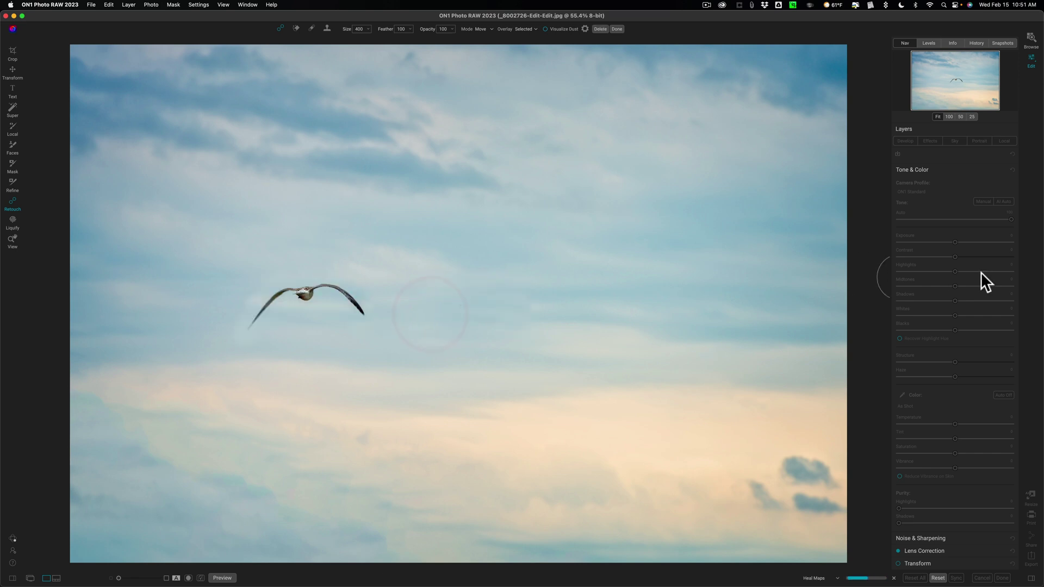
{"action": "mouse_move", "coordinate": [321, 273]}
{"action": "left_mouse_down"}
{"action": "mouse_move", "coordinate": [633, 274]}
{"action": "mouse_move", "coordinate": [681, 293]}
{"action": "mouse_move", "coordinate": [712, 288]}
{"action": "mouse_move", "coordinate": [326, 282]}
{"action": "left_mouse_up"}
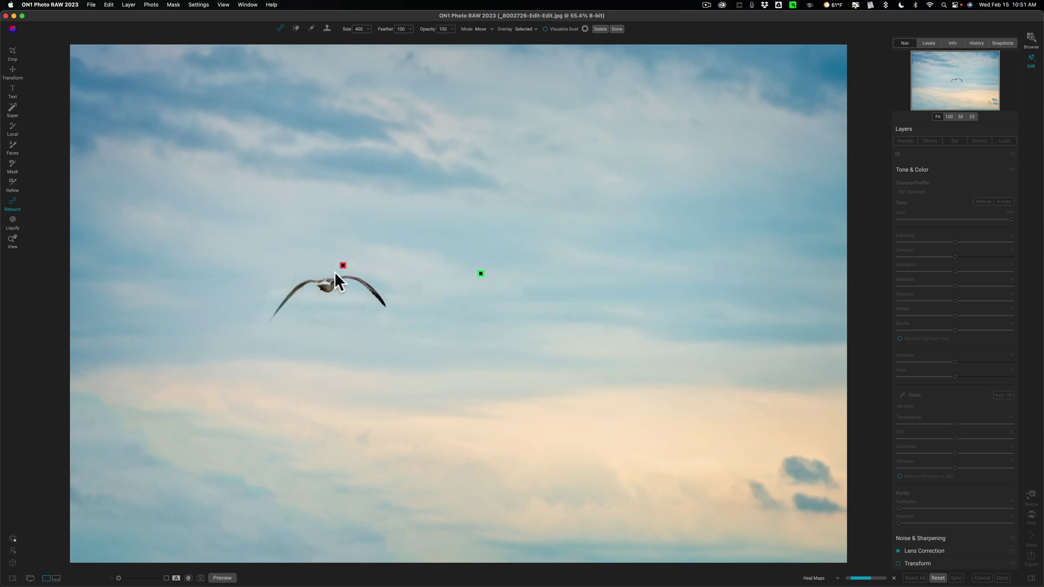
{"action": "key", "text": "alt"}
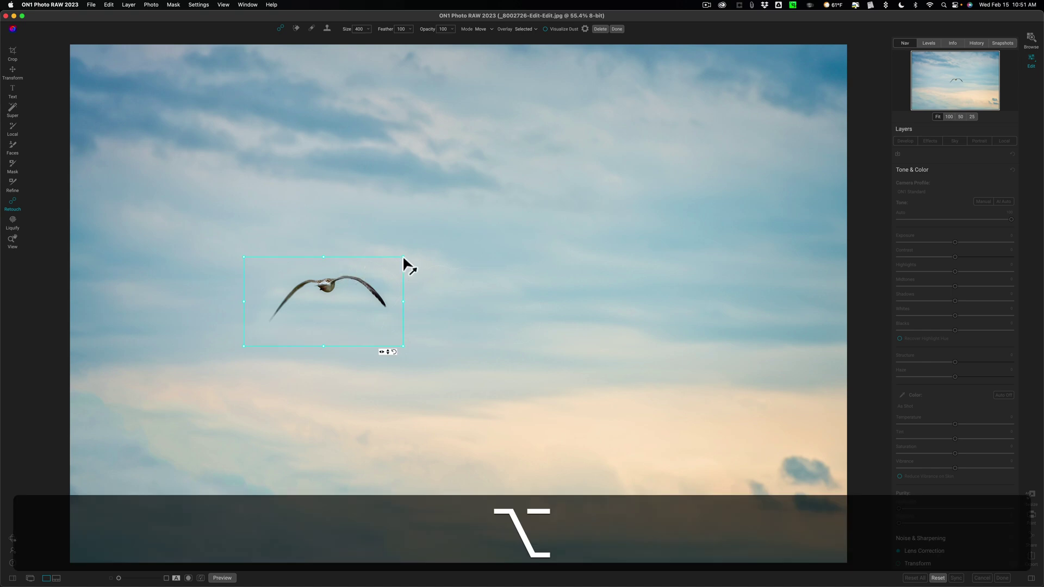
{"action": "key", "text": "shift"}
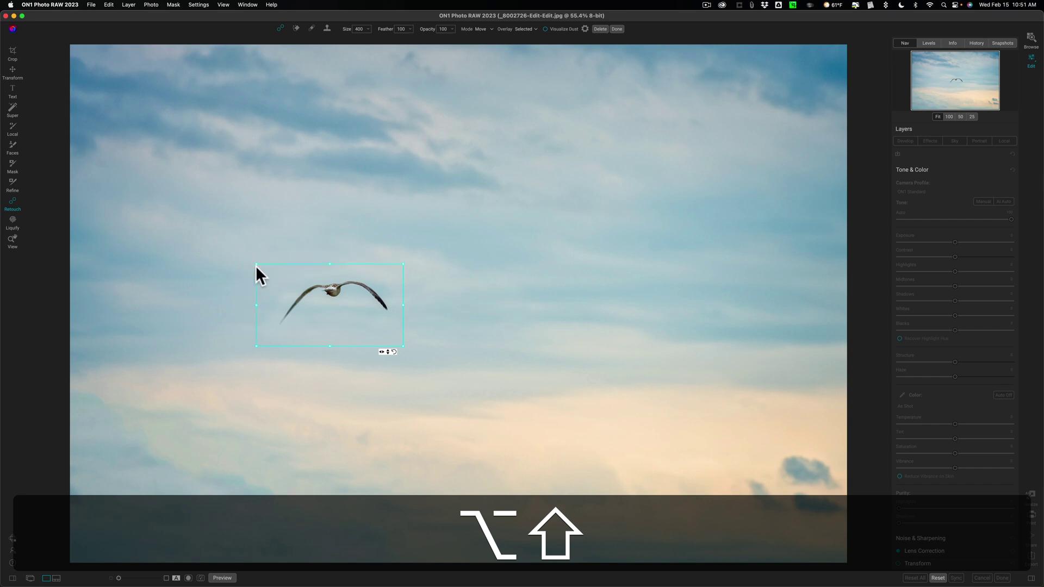
{"action": "left_click", "coordinate": [262, 269], "text": "alt+shift"}
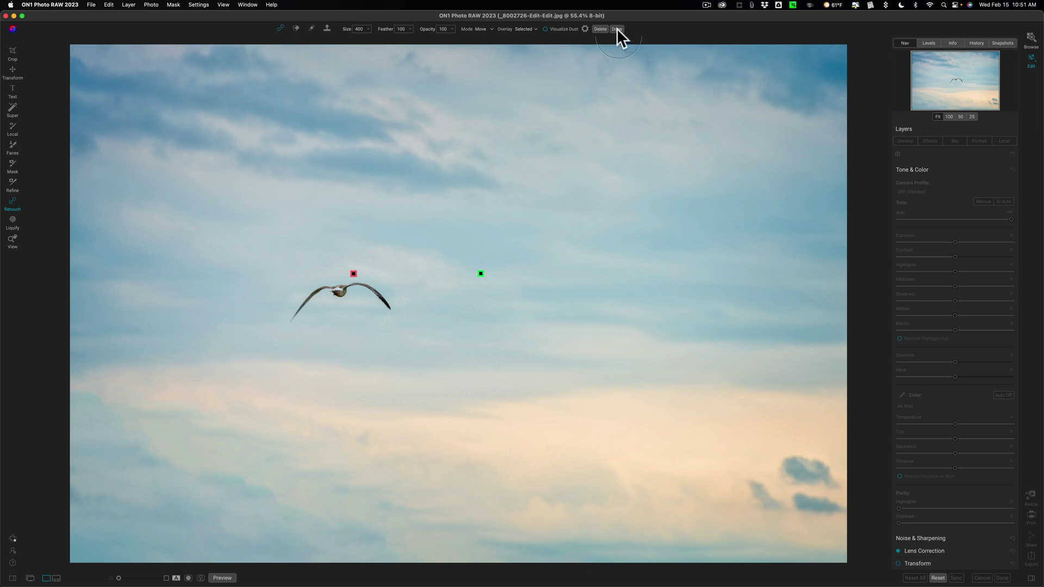
- Delete the moved gull spot, then return to Browse and select the Bilbao Guggenheim photo
{"action": "left_click", "coordinate": [600, 29]}
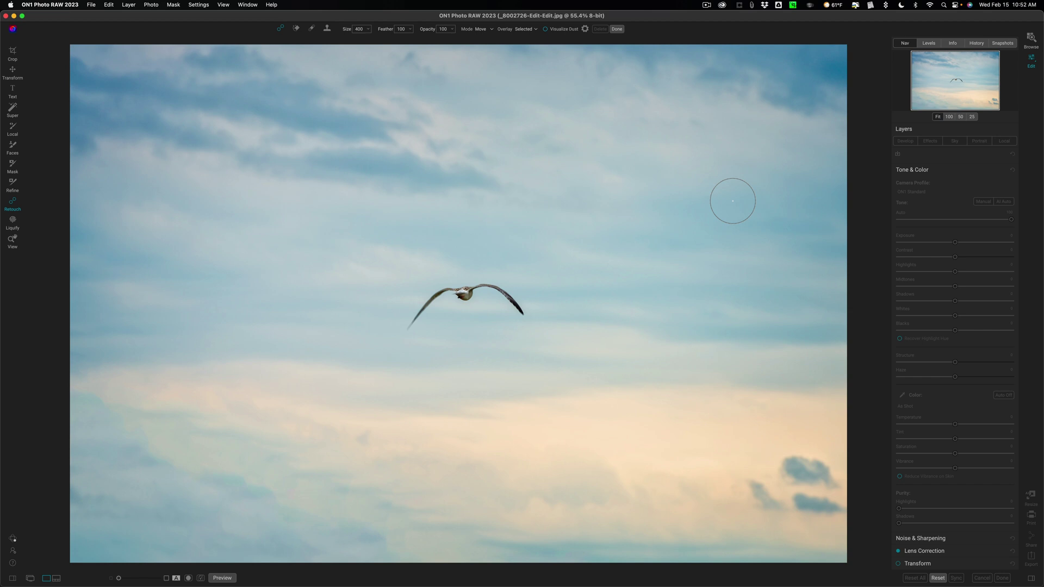
{"action": "left_click", "coordinate": [12, 52]}
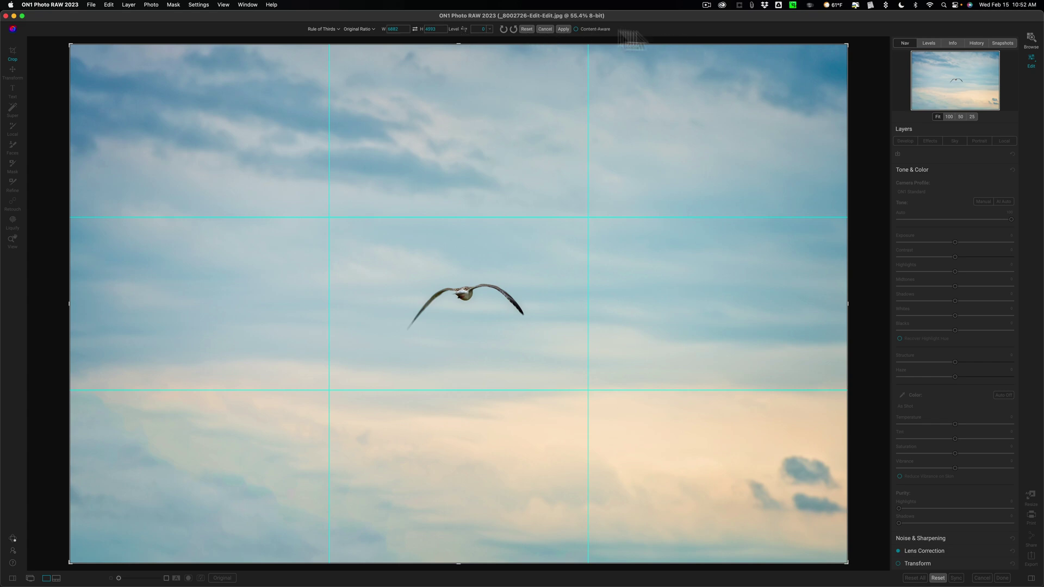
{"action": "left_click", "coordinate": [1030, 40]}
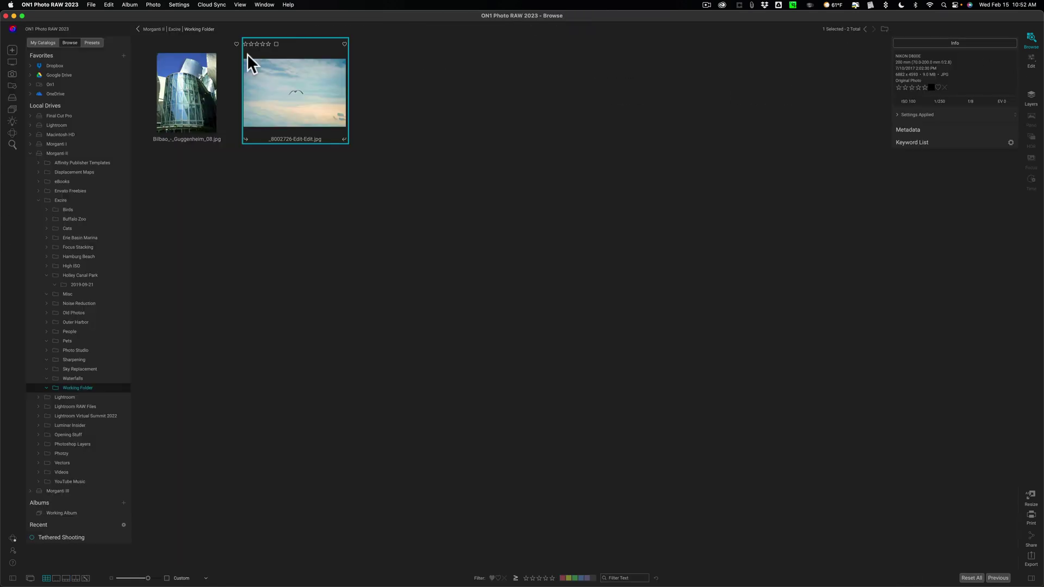
{"action": "left_click", "coordinate": [201, 78]}
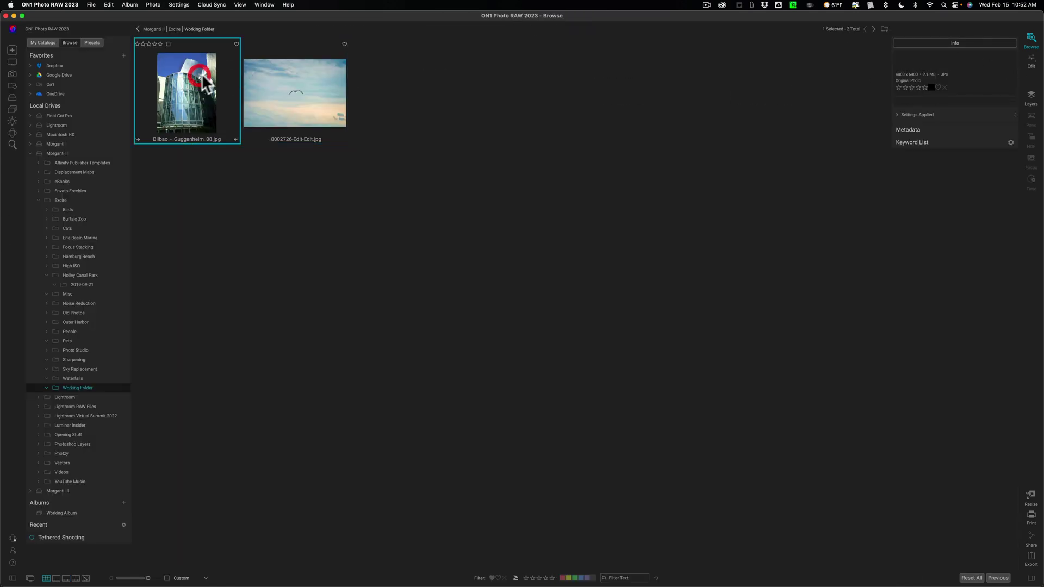
- Open the Guggenheim photo in Crop and preview the Grid and Diagonal overlays
{"action": "left_click", "coordinate": [1029, 57]}
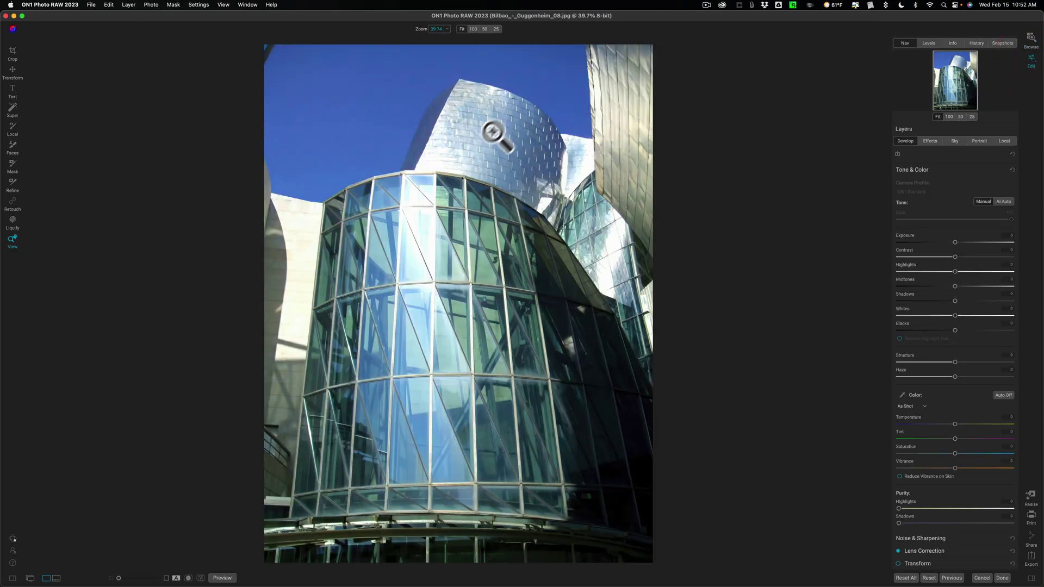
{"action": "left_click", "coordinate": [13, 52]}
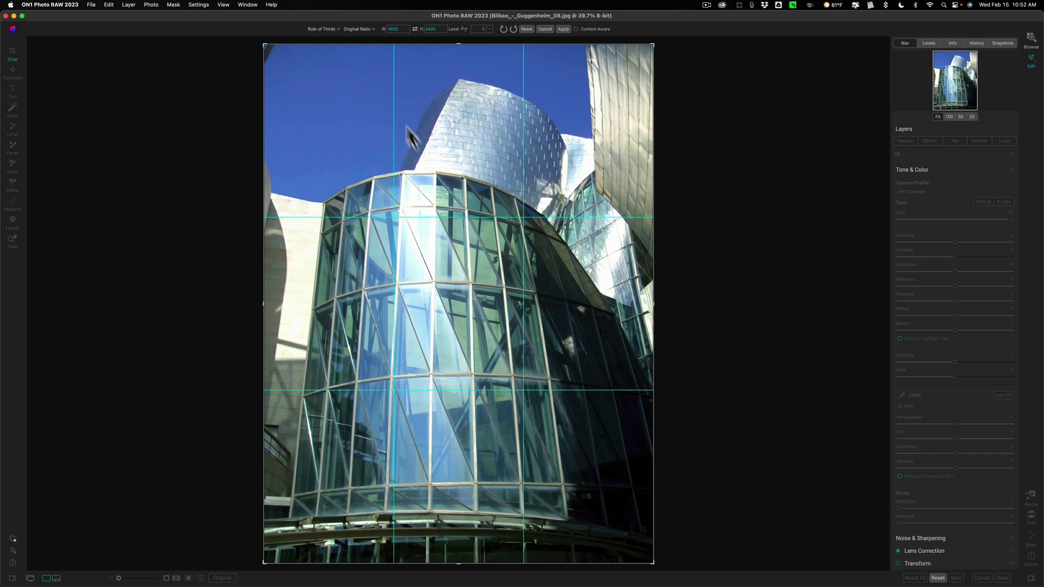
{"action": "left_click", "coordinate": [338, 28]}
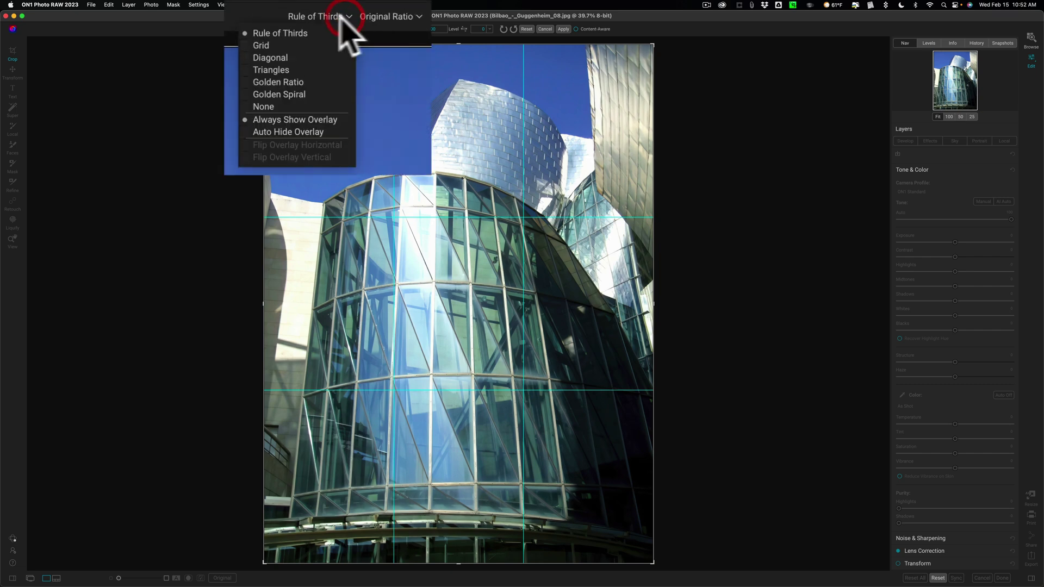
{"action": "left_click", "coordinate": [283, 45]}
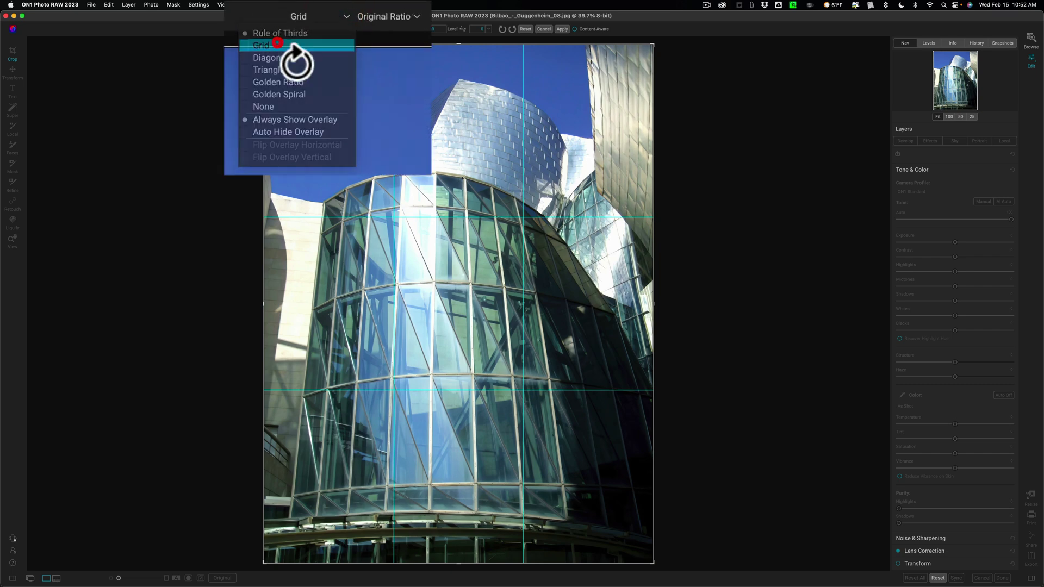
{"action": "left_click", "coordinate": [331, 16]}
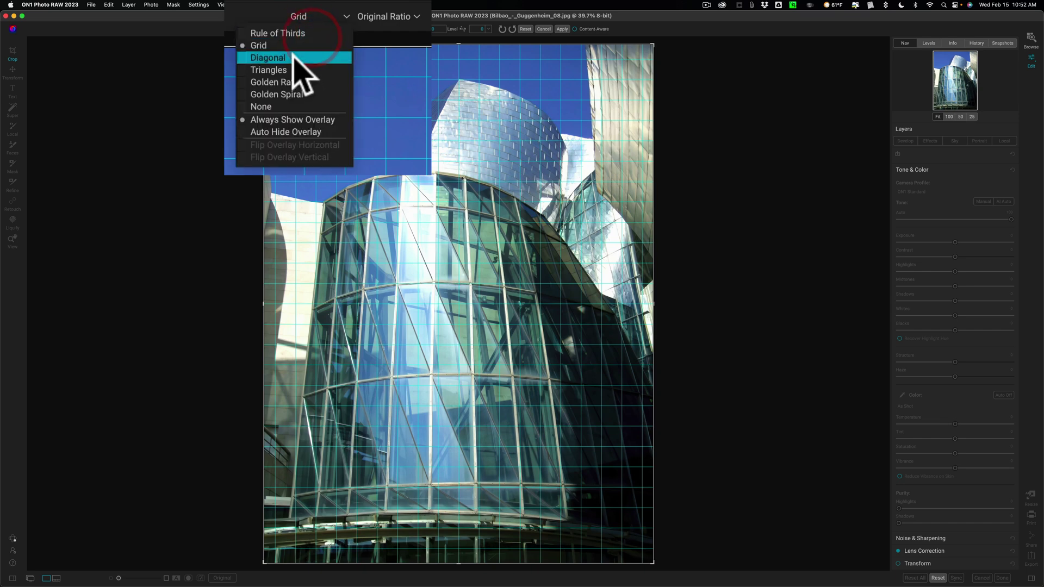
{"action": "left_click", "coordinate": [299, 57]}
- Preview the Triangles, Golden Ratio and Golden Spiral overlays, then set the overlay to None
{"action": "left_click", "coordinate": [319, 23]}
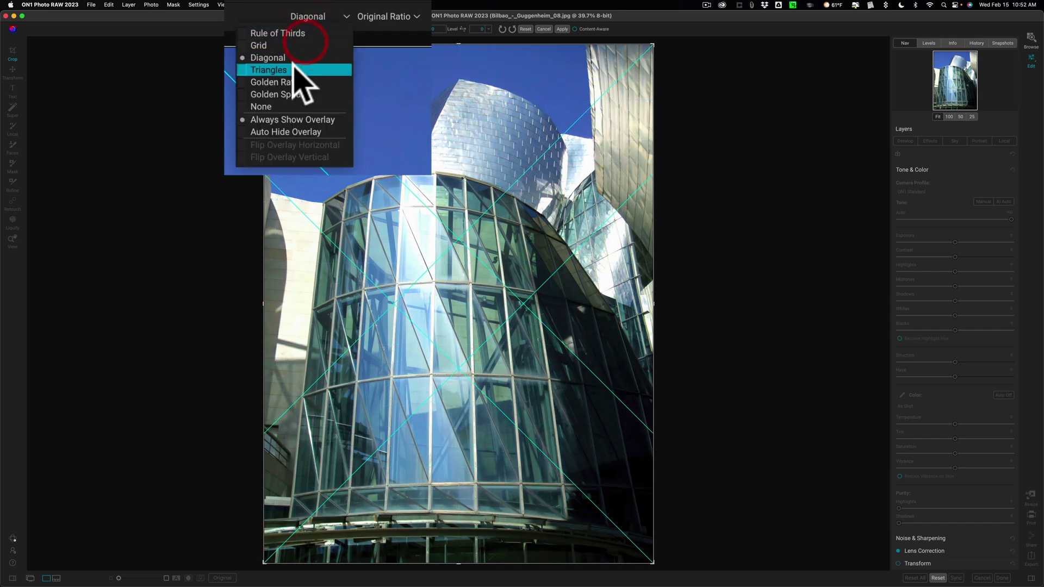
{"action": "left_click", "coordinate": [307, 66]}
{"action": "left_click", "coordinate": [319, 17]}
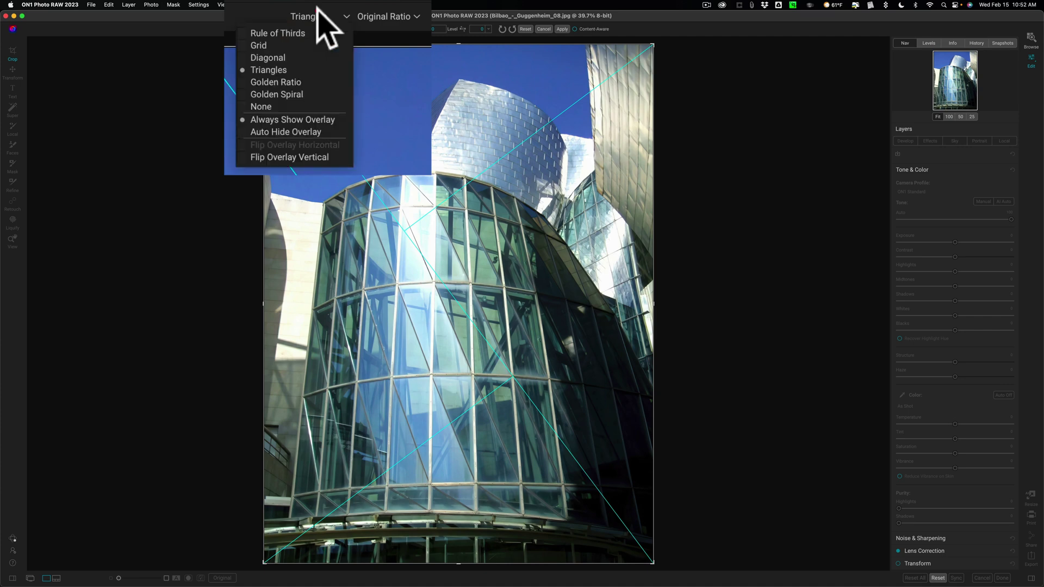
{"action": "left_click", "coordinate": [293, 82]}
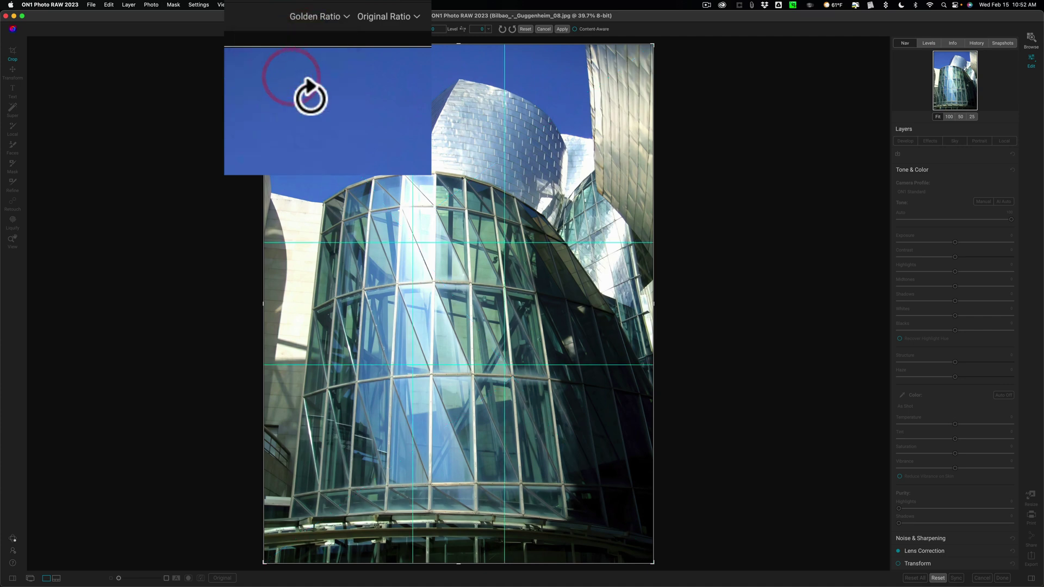
{"action": "left_click", "coordinate": [330, 15]}
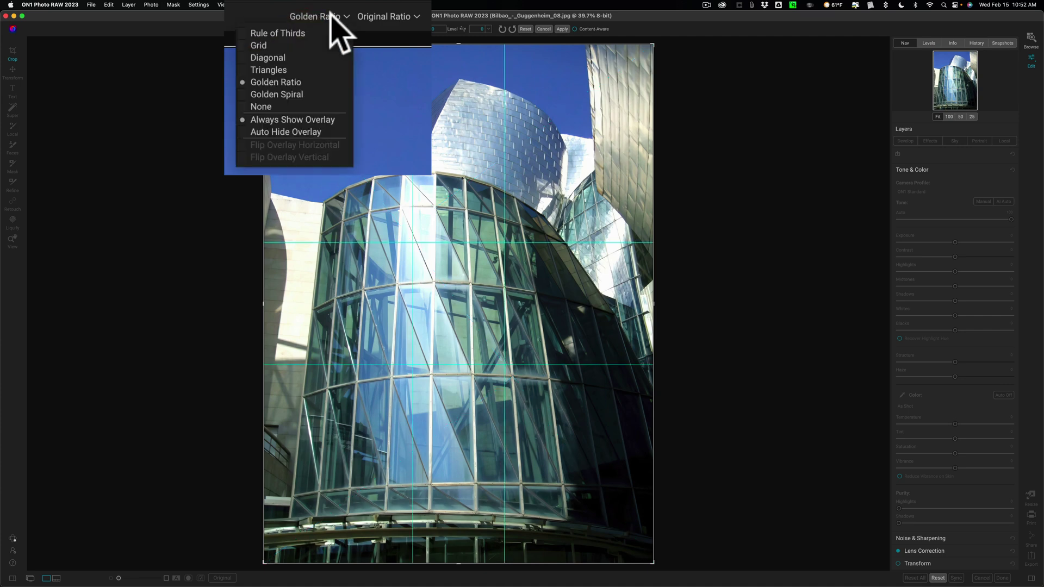
{"action": "left_click", "coordinate": [296, 95]}
{"action": "left_click", "coordinate": [321, 16]}
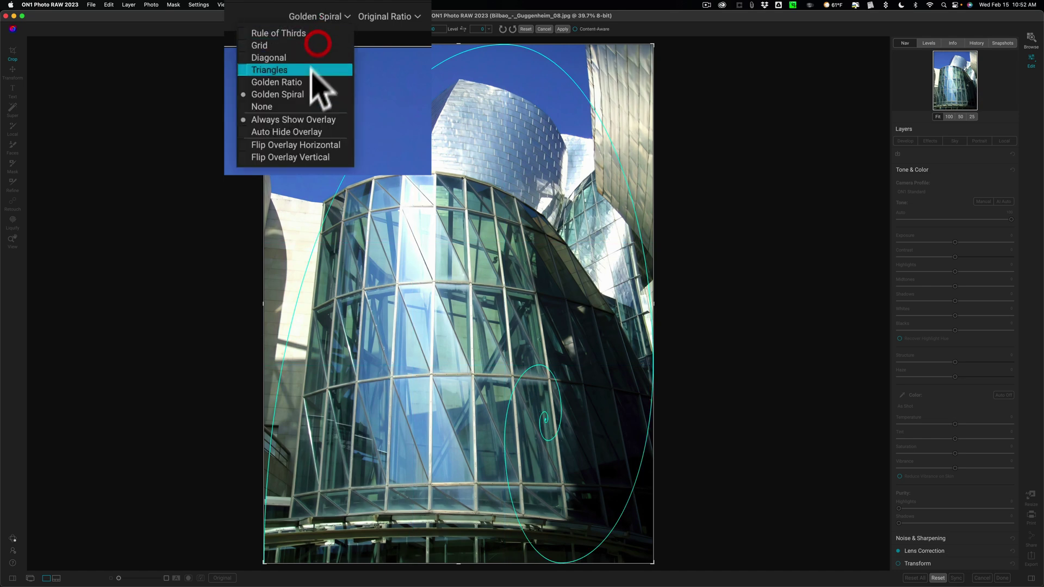
{"action": "left_click", "coordinate": [298, 107]}
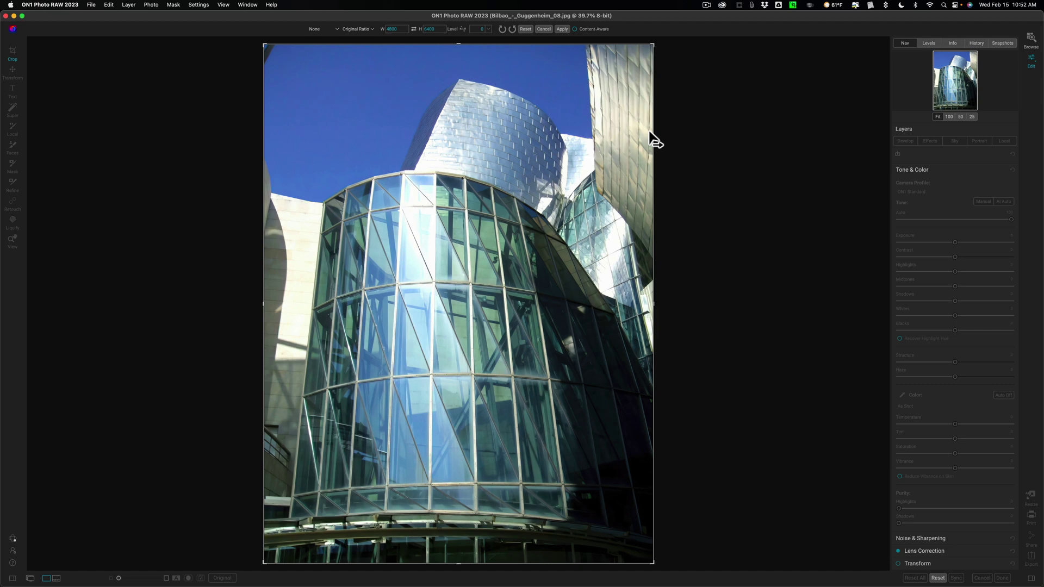
- Cycle the crop overlay with O through Rule of Thirds, Grid, Diagonal, Triangles and Golden Ratio to Golden Spiral
{"action": "key", "text": "o"}
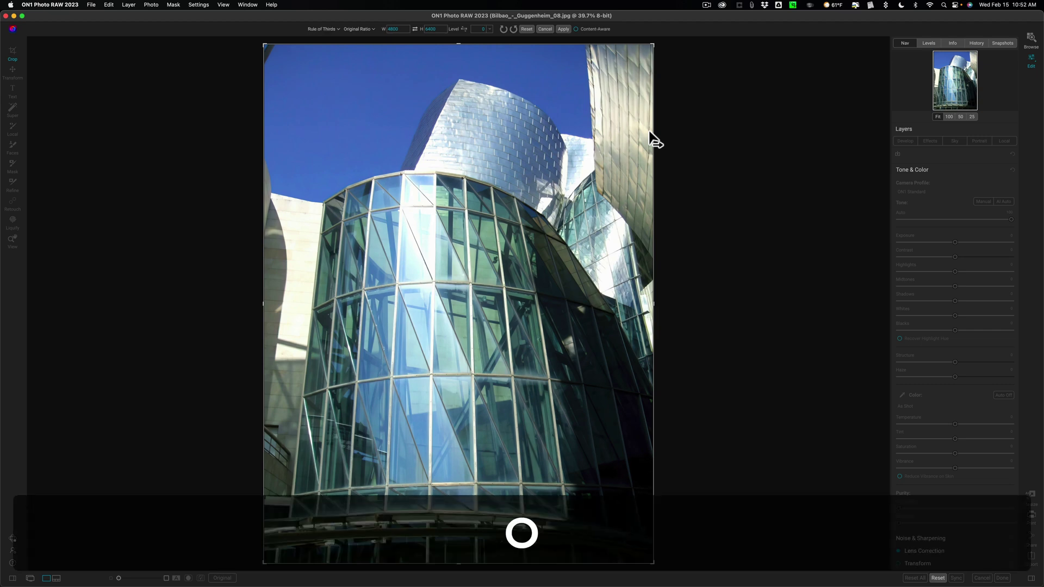
{"action": "key", "text": "o"}
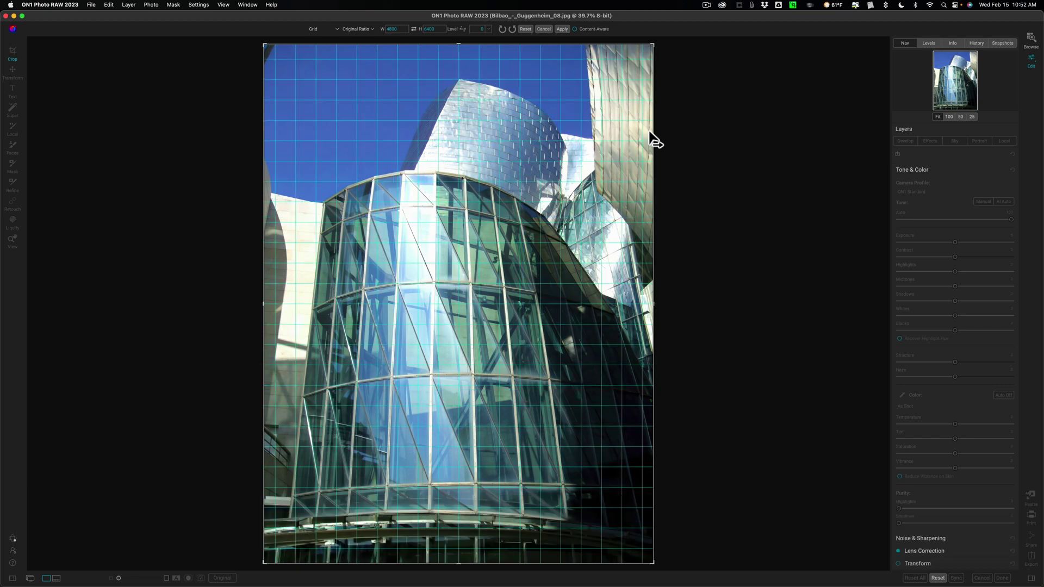
{"action": "key", "text": "o"}
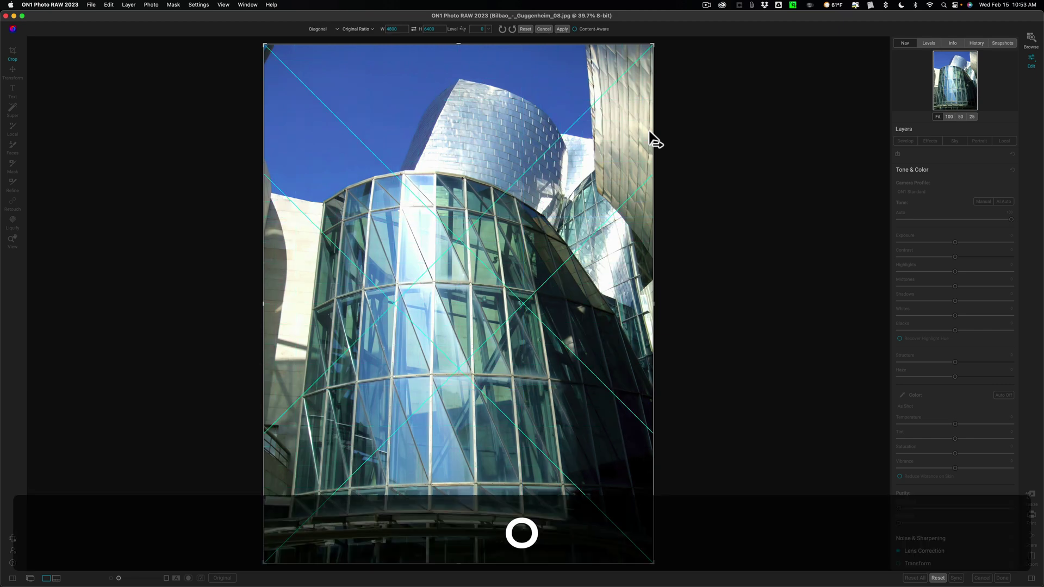
{"action": "key", "text": "o"}
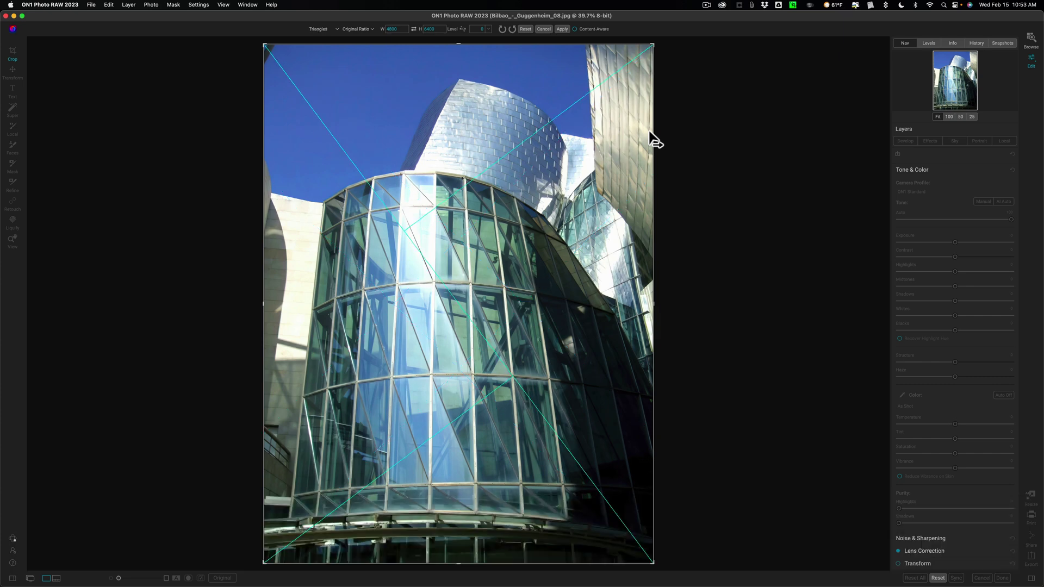
{"action": "key", "text": "o"}
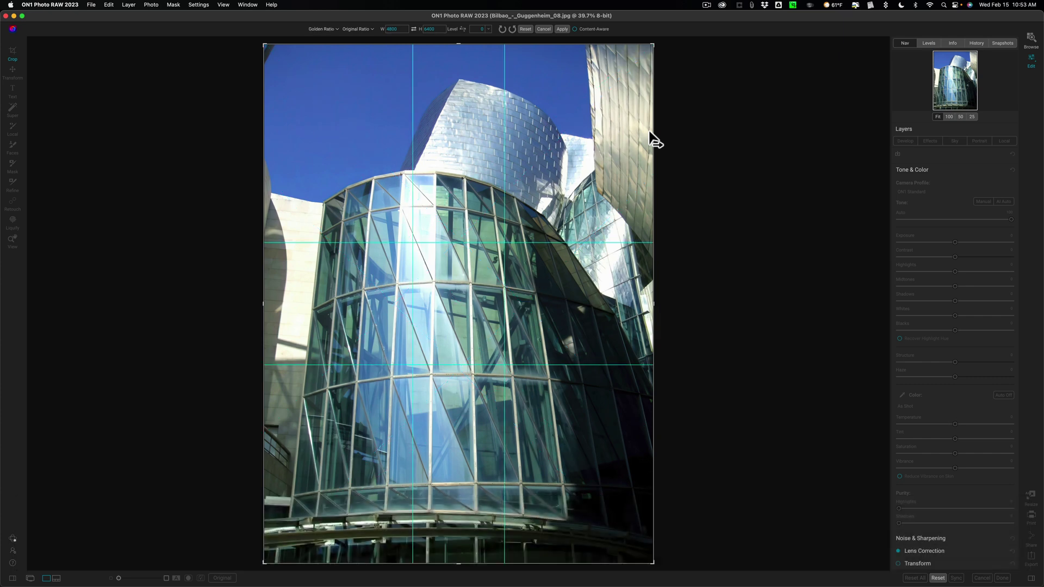
{"action": "key", "text": "o"}
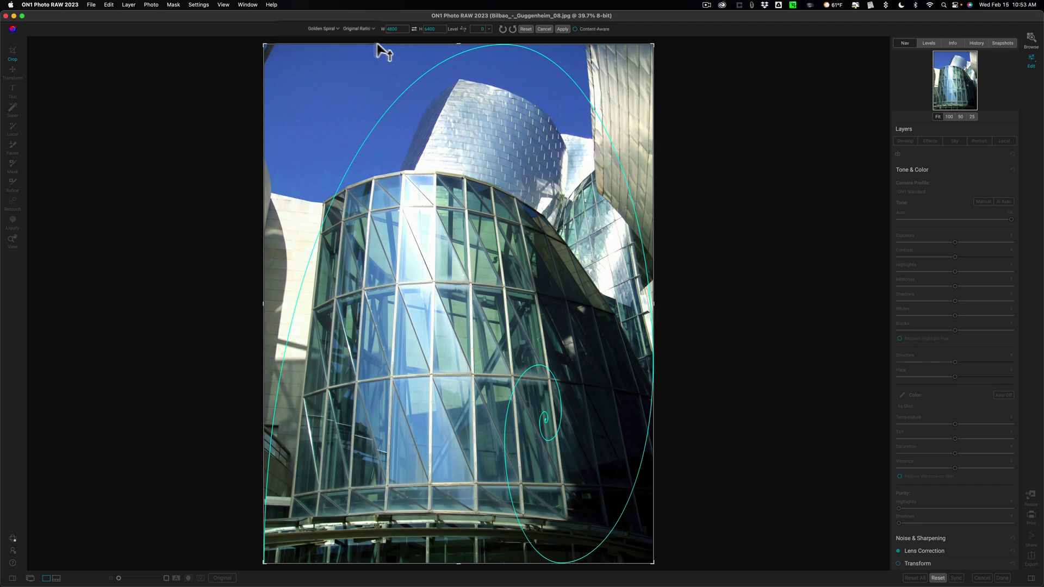
- Flip the golden spiral horizontally and vertically, then switch the crop overlay to Rule of Thirds
{"action": "left_click", "coordinate": [339, 16]}
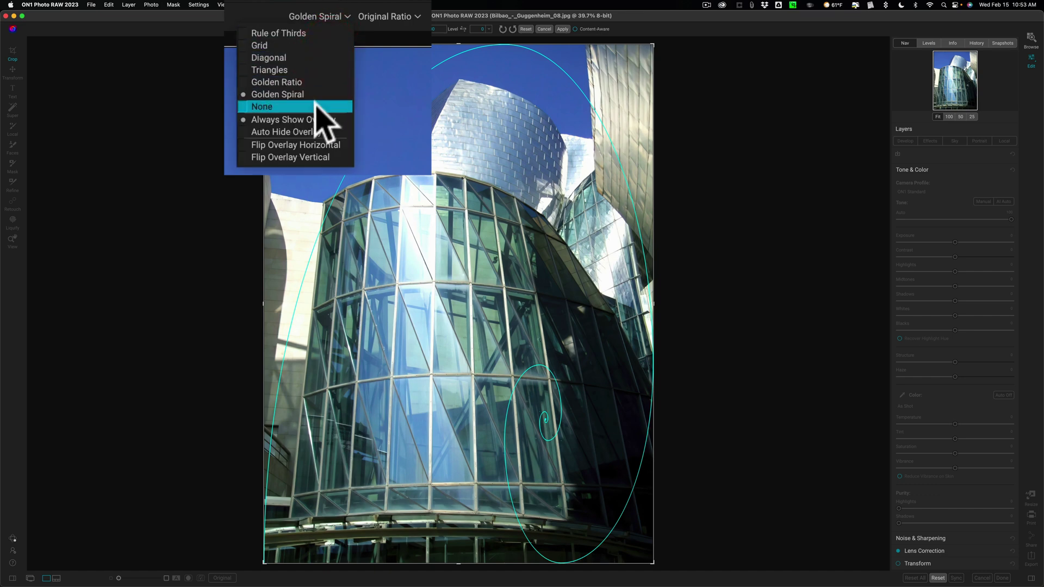
{"action": "left_click", "coordinate": [317, 145]}
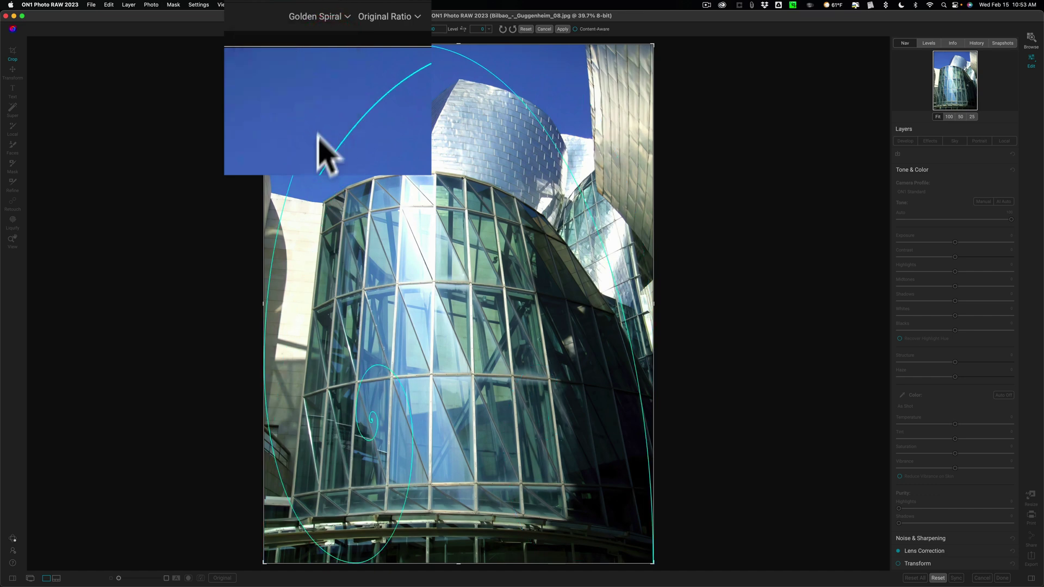
{"action": "left_click", "coordinate": [340, 24]}
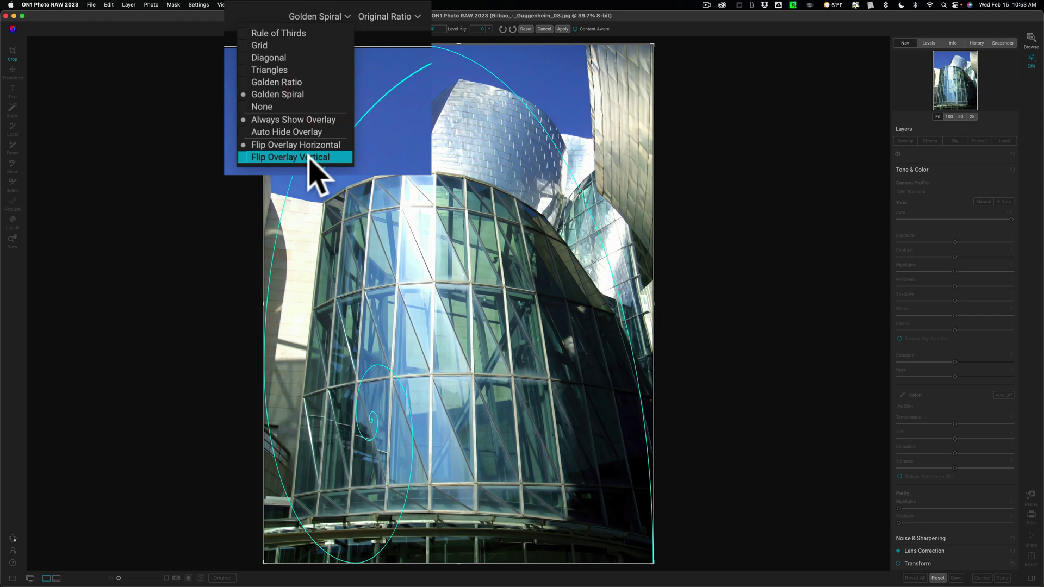
{"action": "left_click", "coordinate": [318, 158]}
{"action": "left_click", "coordinate": [335, 28]}
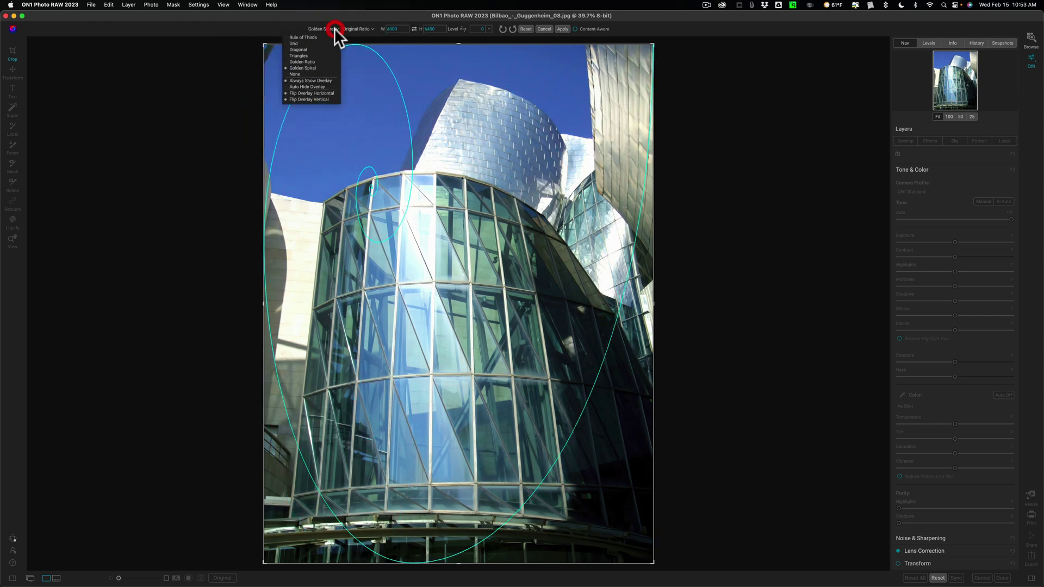
{"action": "left_click", "coordinate": [317, 93]}
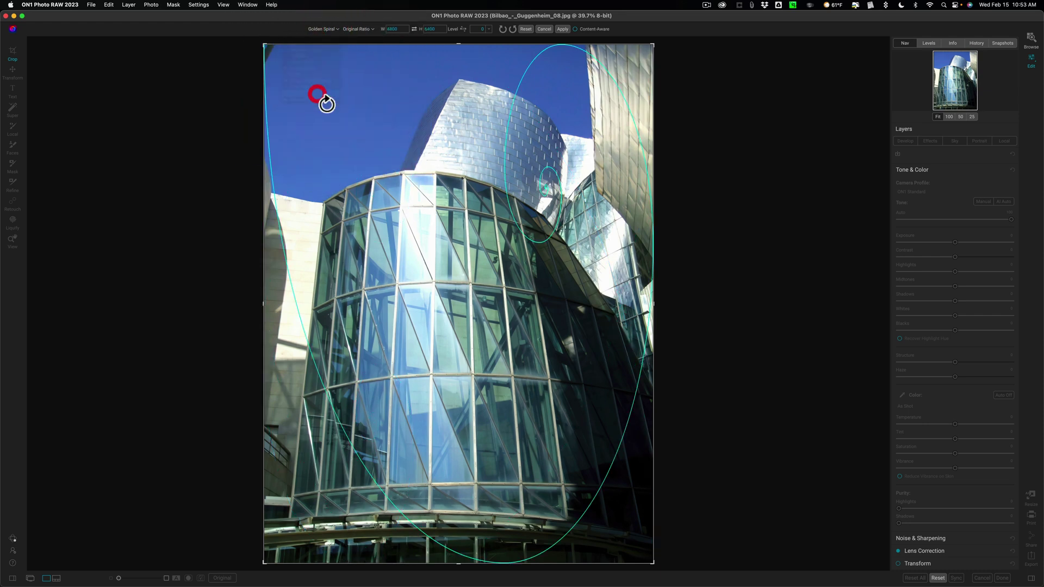
{"action": "left_click", "coordinate": [325, 29]}
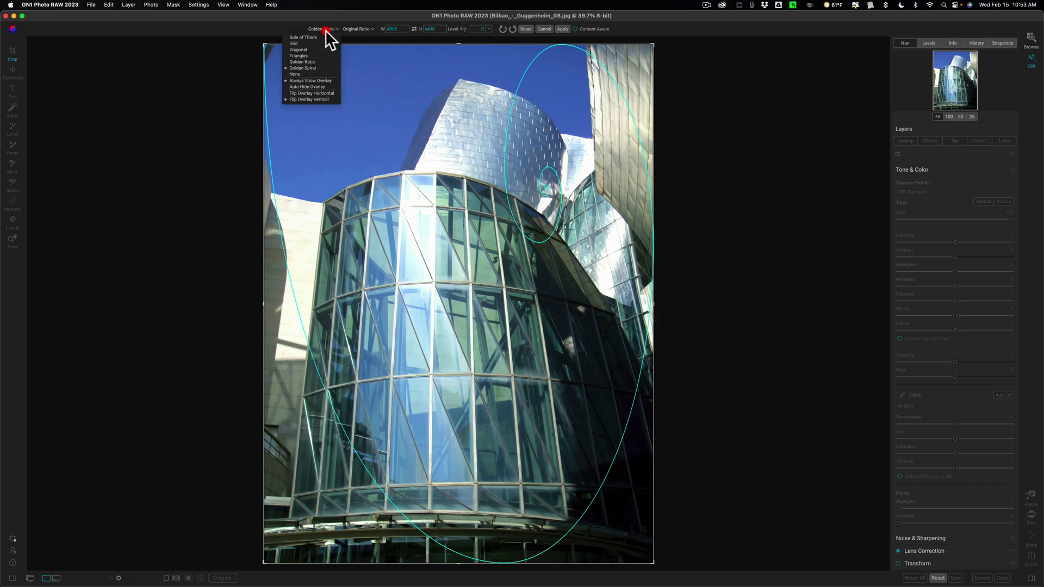
{"action": "left_click", "coordinate": [313, 91]}
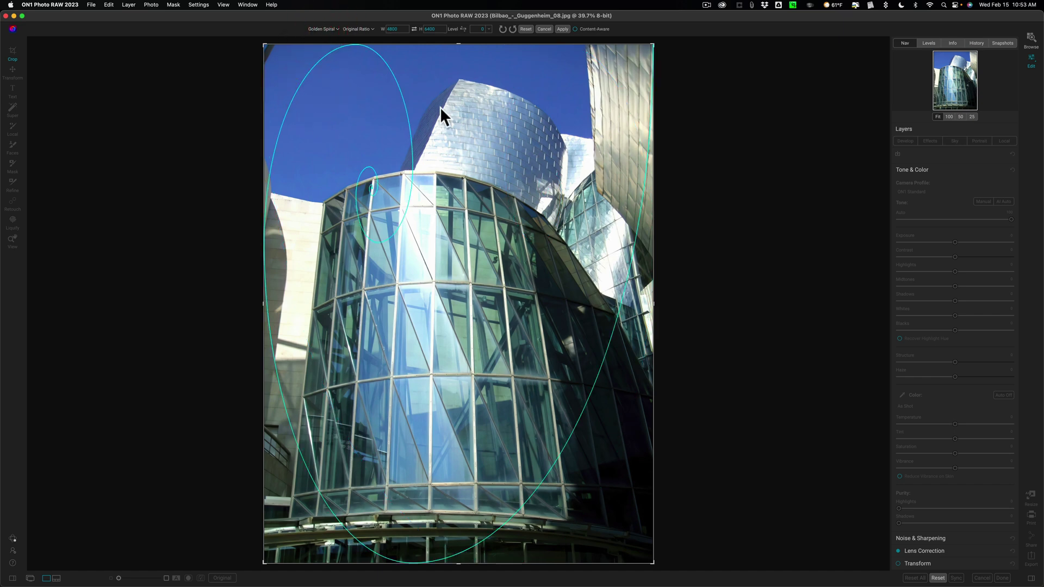
{"action": "left_click", "coordinate": [328, 29]}
{"action": "left_click", "coordinate": [313, 37]}
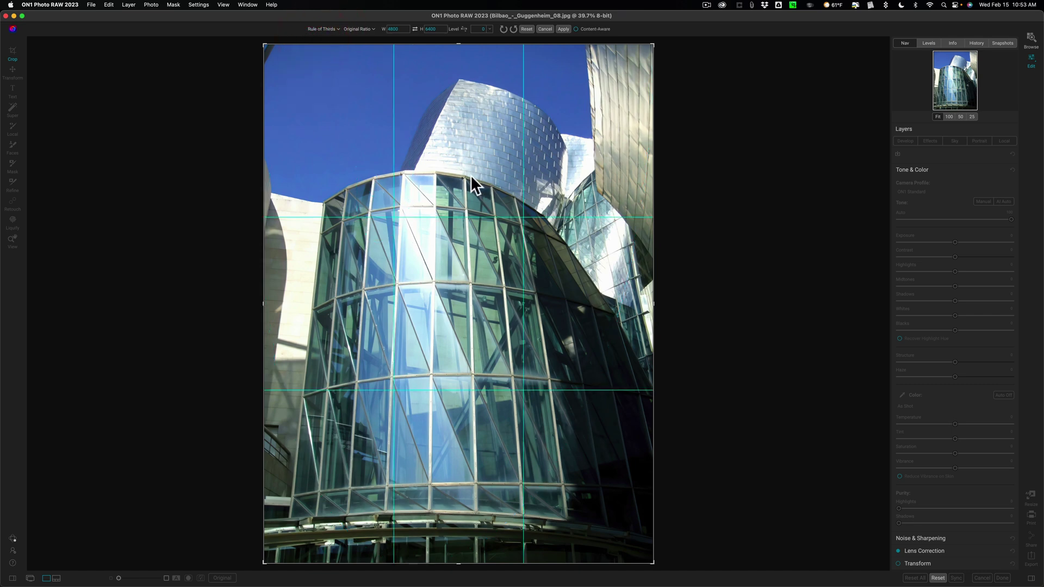
- Cancel the crop, set the Sky Swap AI category to Ocudrone Blustery Blue, and open its sky list
{"action": "left_click", "coordinate": [540, 29]}
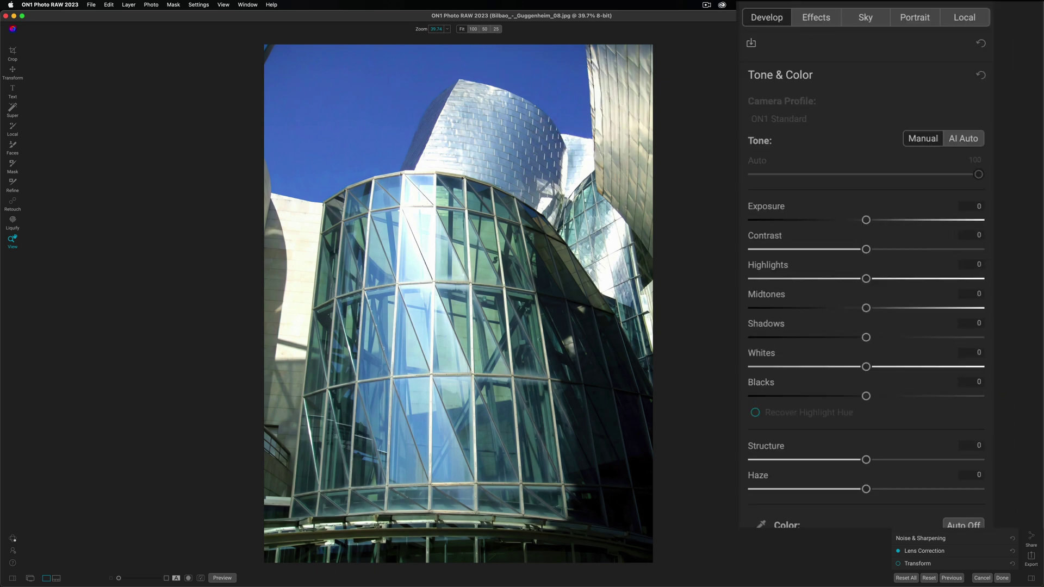
{"action": "left_click", "coordinate": [868, 16]}
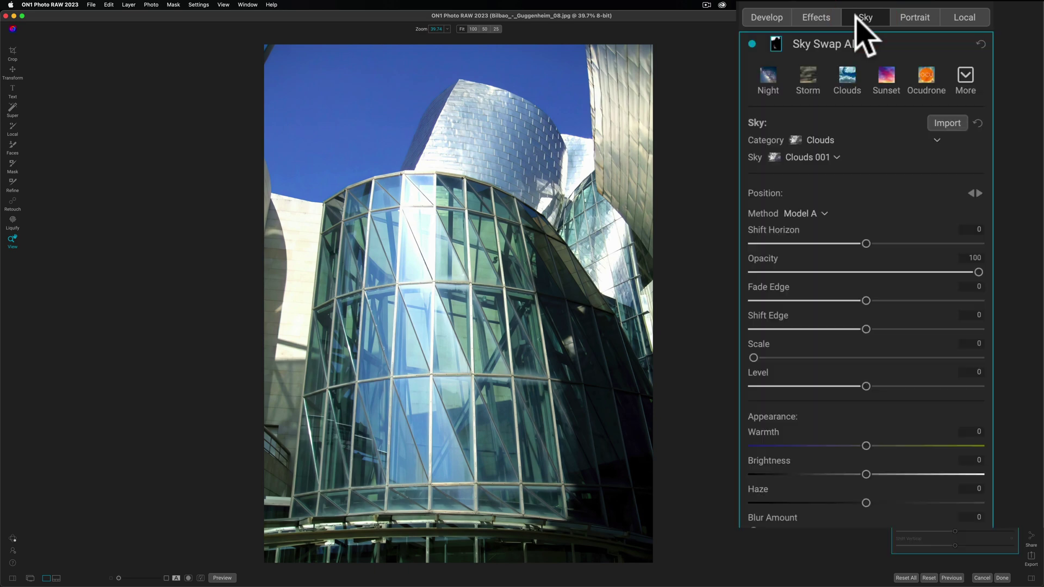
{"action": "left_click", "coordinate": [831, 136]}
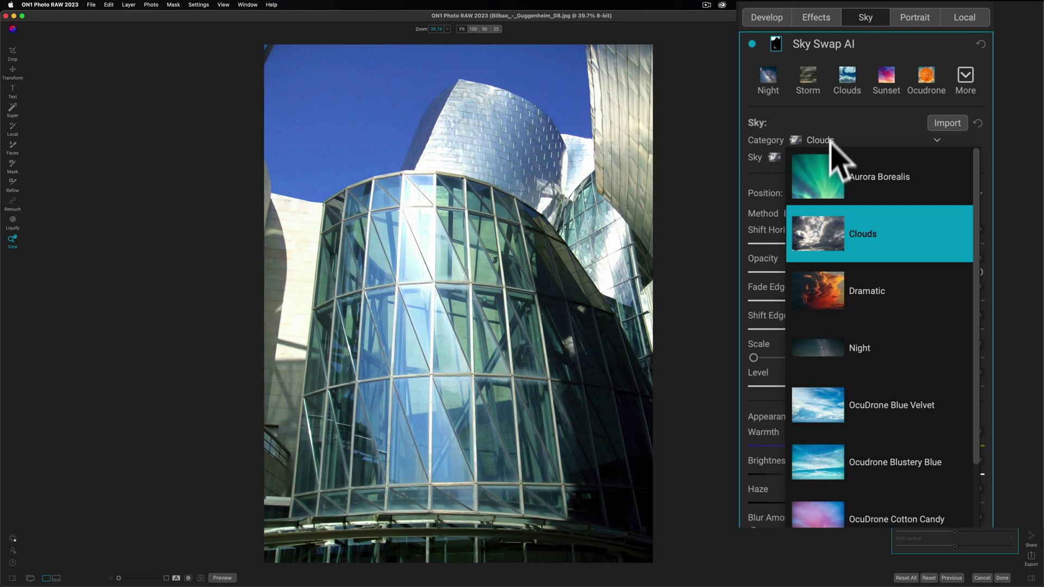
{"action": "left_click", "coordinate": [863, 456]}
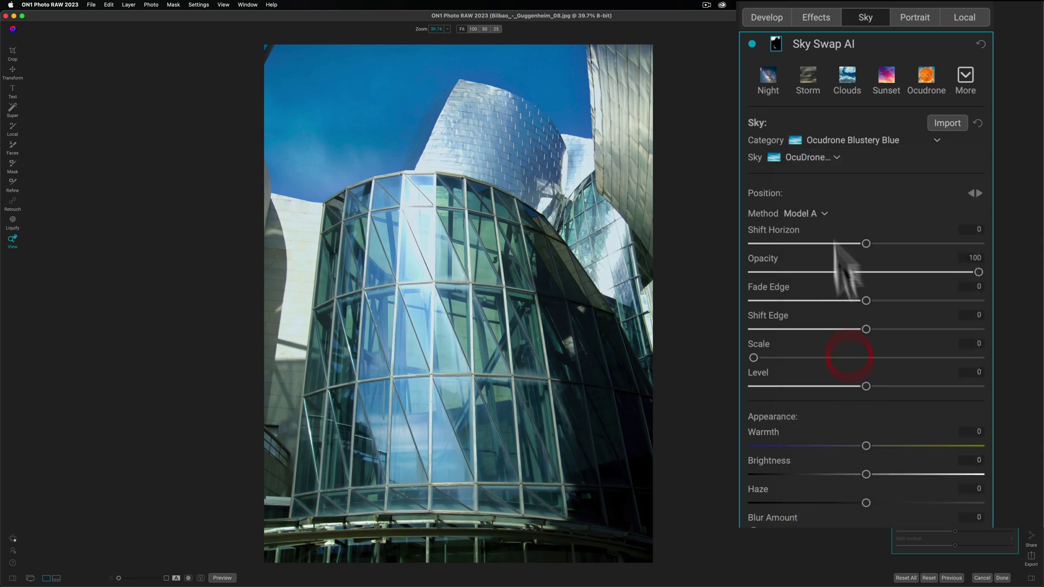
{"action": "left_click", "coordinate": [818, 159]}
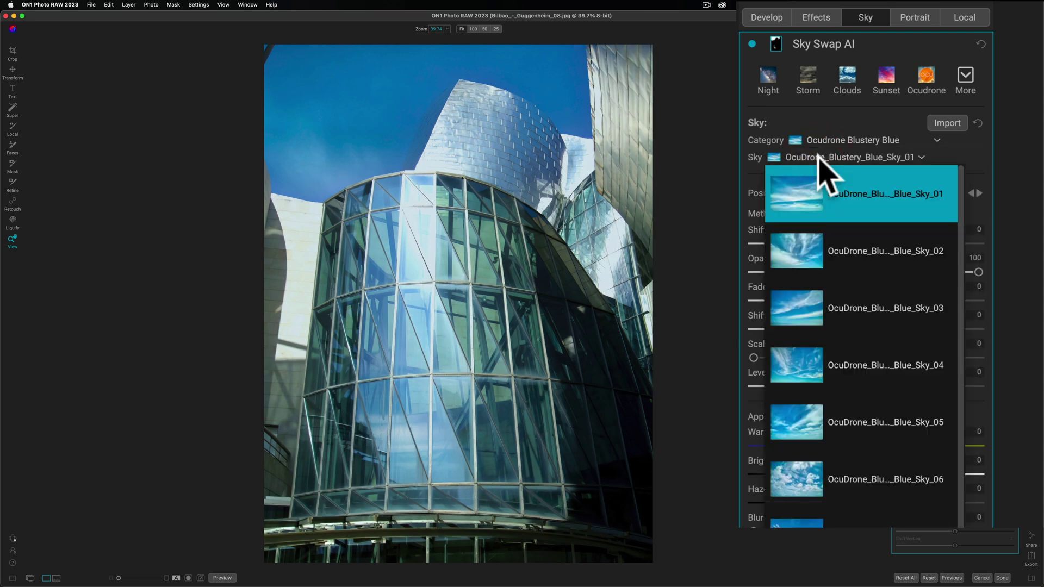
{"action": "left_click", "coordinate": [884, 486]}
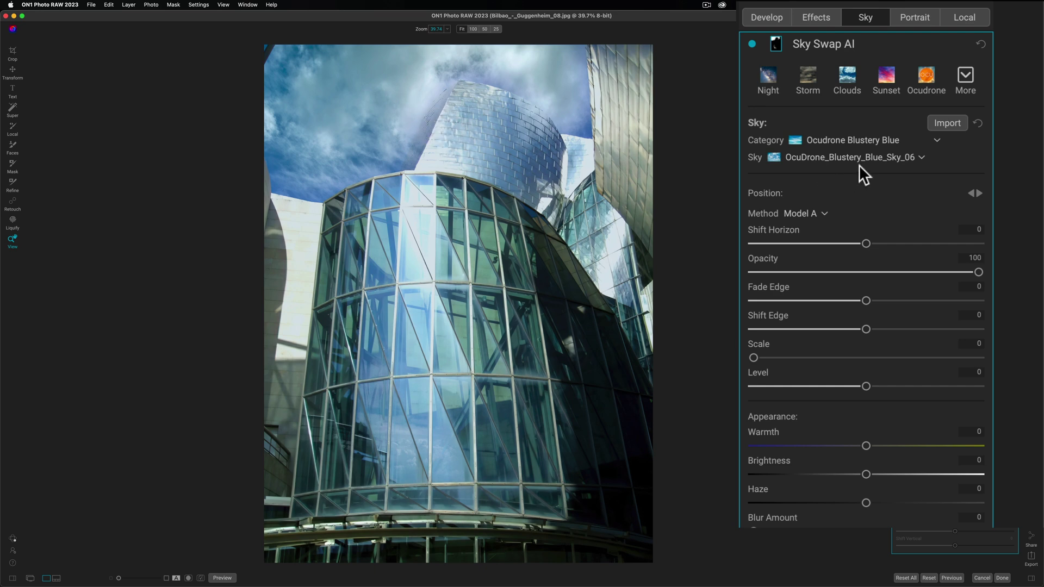
{"action": "left_click", "coordinate": [751, 43]}
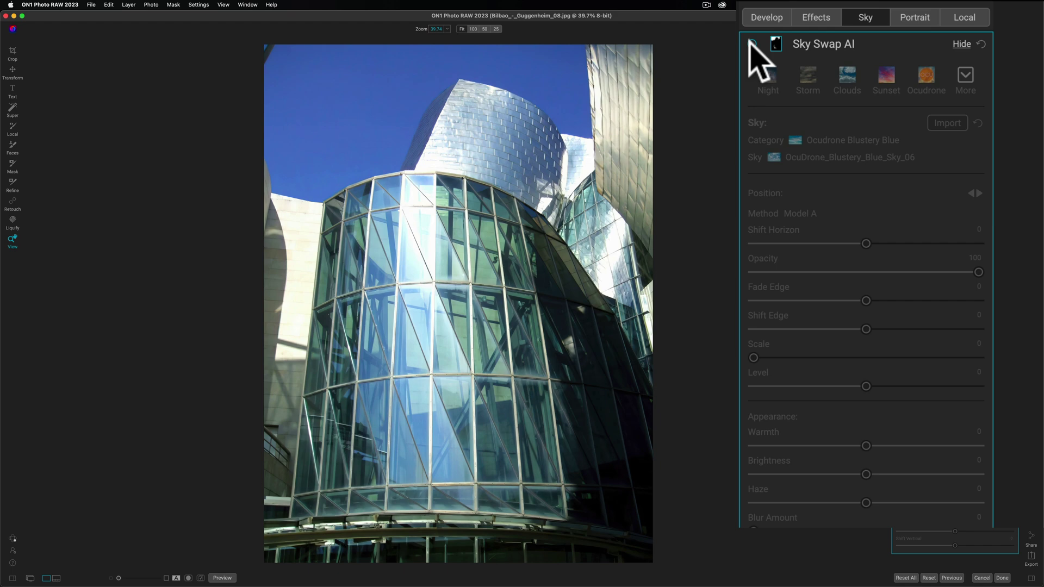
{"action": "left_click", "coordinate": [751, 43]}
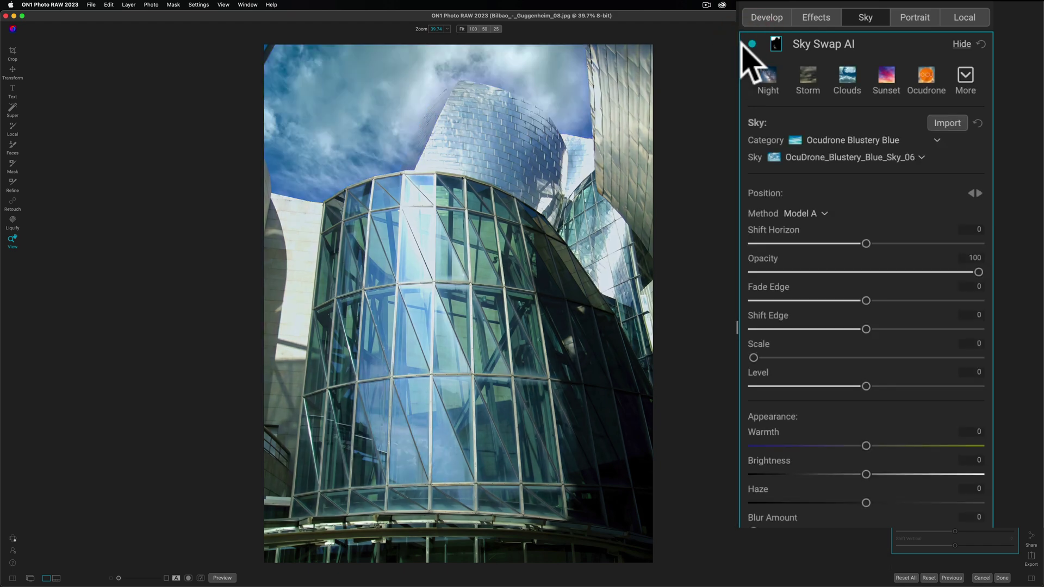
- Set the Sky Swap AI Method to Model B, compare against Model A, then return to Model B
{"action": "left_click", "coordinate": [818, 213]}
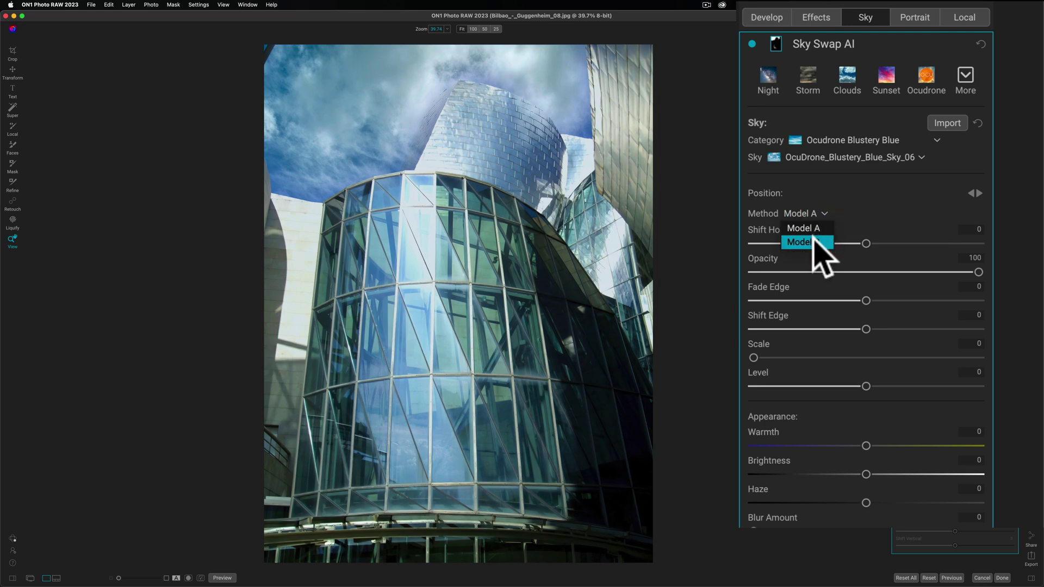
{"action": "left_click", "coordinate": [814, 242]}
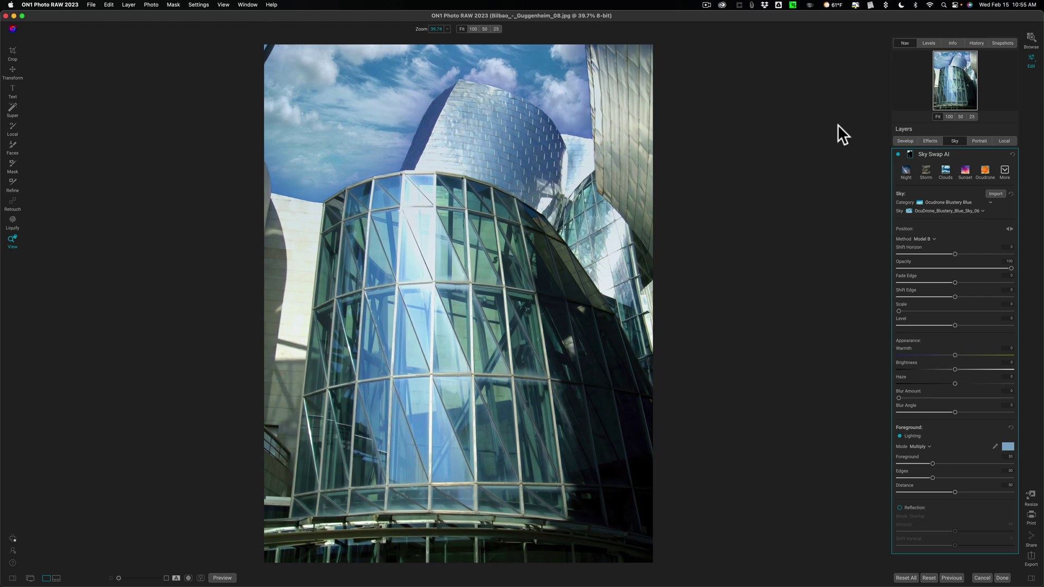
{"action": "left_click", "coordinate": [926, 239]}
{"action": "left_click", "coordinate": [927, 244]}
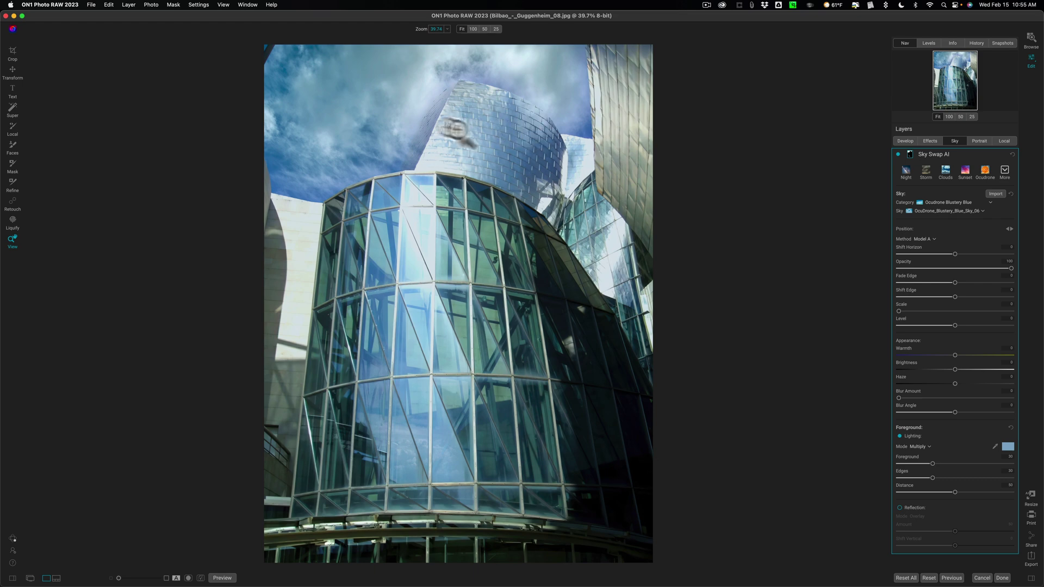
{"action": "left_click", "coordinate": [924, 239]}
{"action": "left_click", "coordinate": [930, 253]}
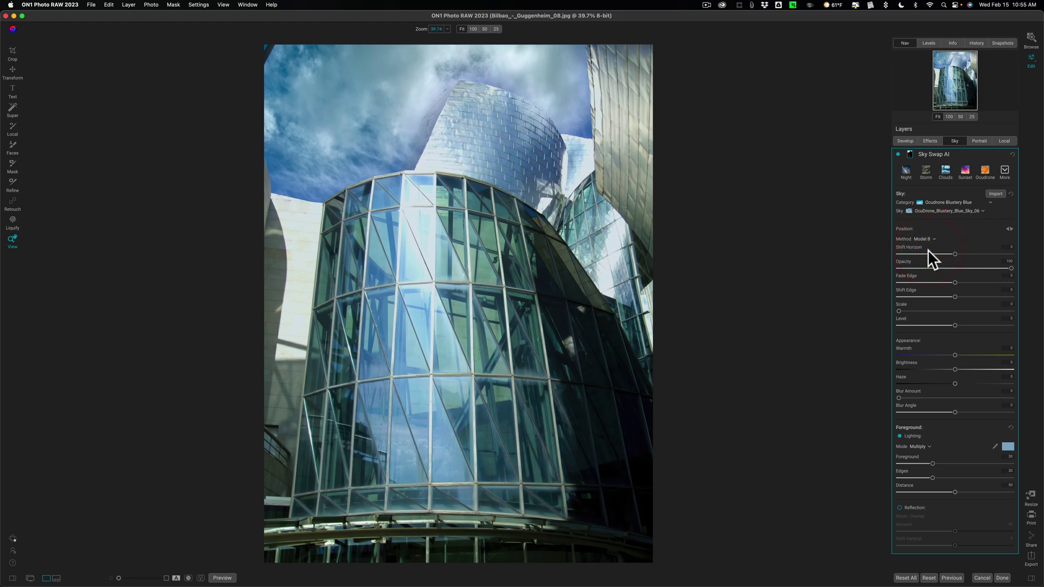